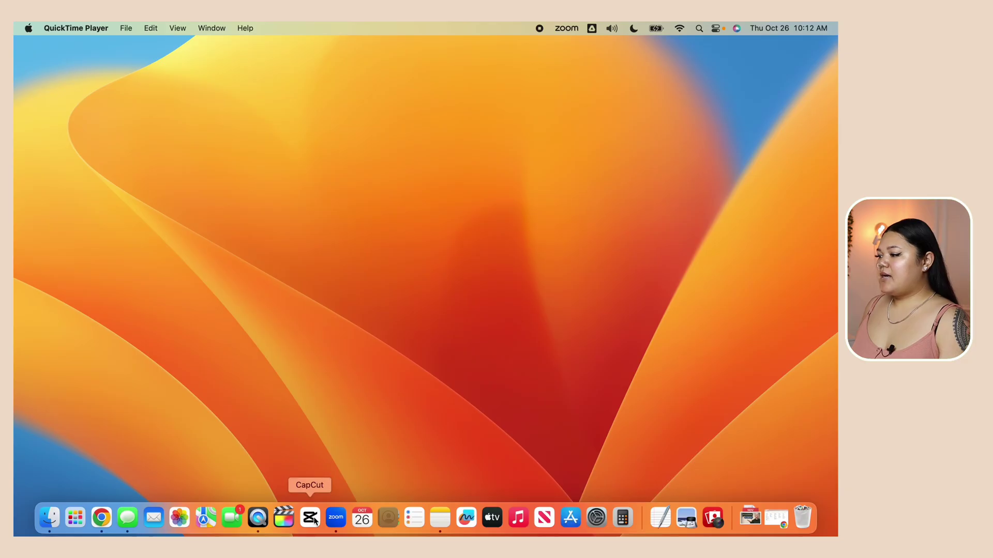
Launch CapCut from the Dock to reach the home screen listing projects 1019, 0921, 0920 (1) and 0920.
{"action": "left_click", "coordinate": [311, 518]}
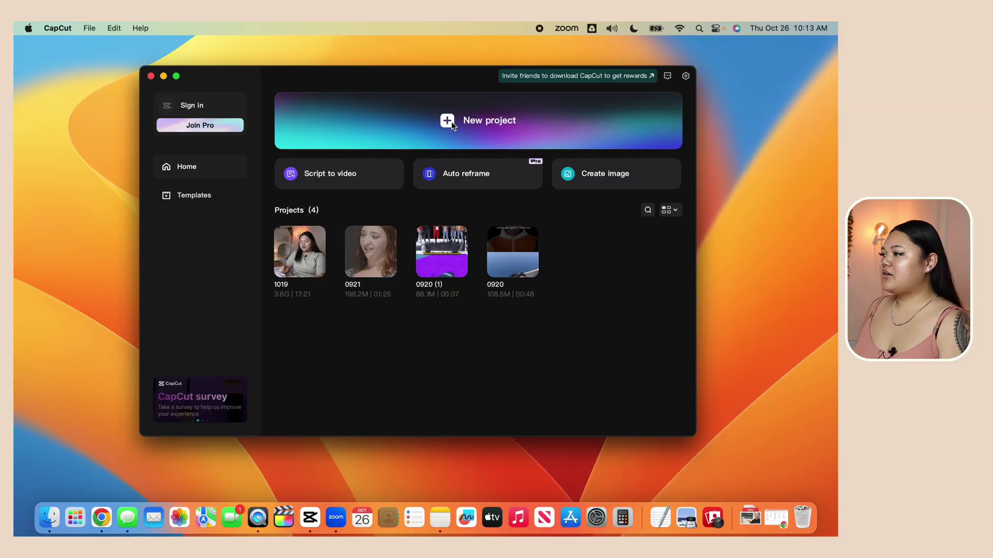
Create new project 1026 and dismiss the free layer tip.
{"action": "left_click", "coordinate": [451, 126]}
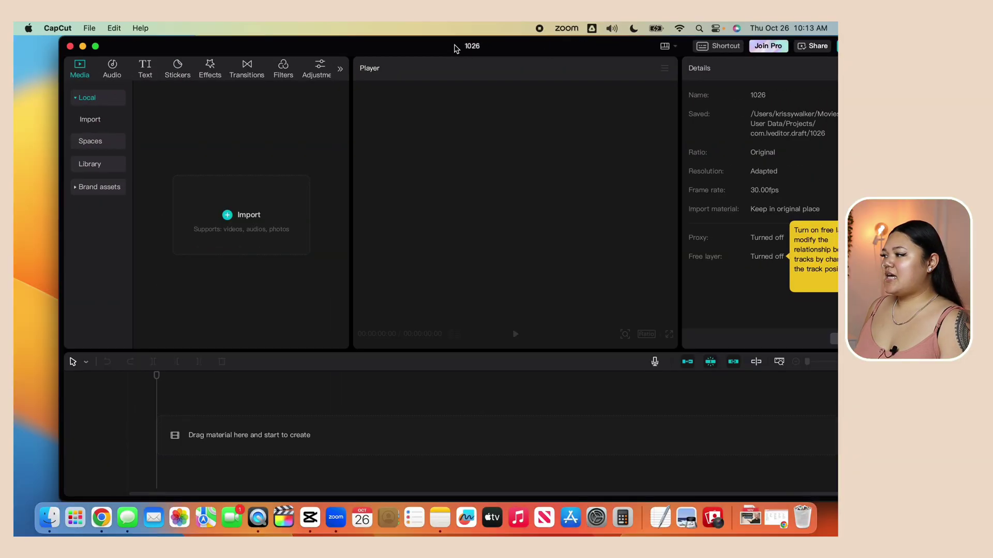
{"action": "left_click", "coordinate": [808, 283]}
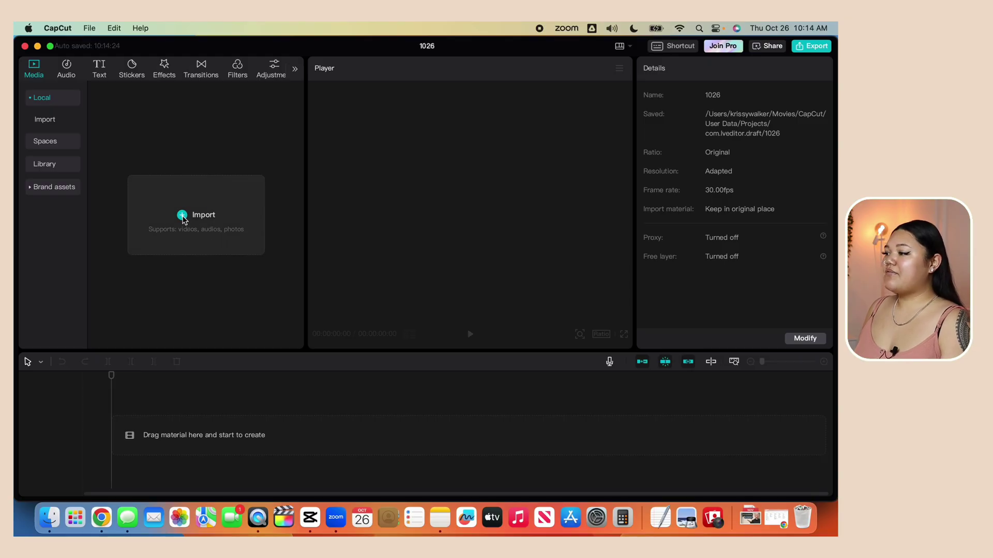
Import MVI_6542.MP4 and place the clip on the timeline, playhead near one minute.
{"action": "left_click", "coordinate": [223, 216]}
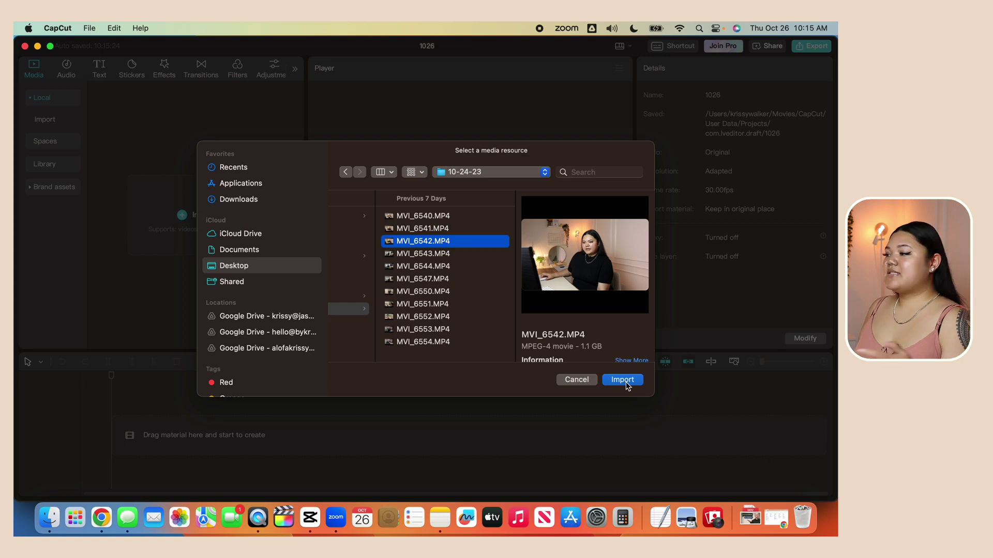
{"action": "left_click", "coordinate": [439, 316], "text": "shift"}
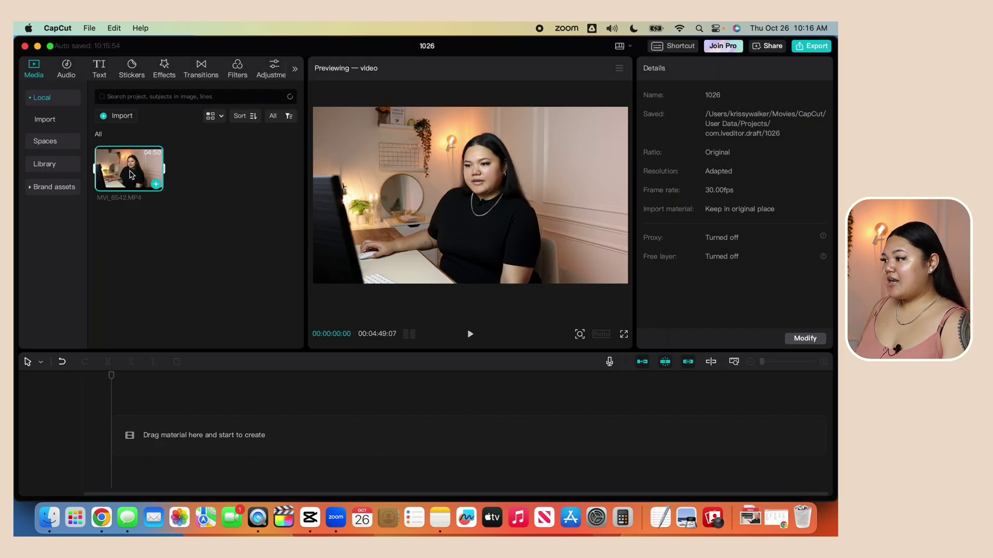
{"action": "left_click_drag", "start_coordinate": [130, 175], "coordinate": [138, 443]}
{"action": "left_click", "coordinate": [160, 401]}
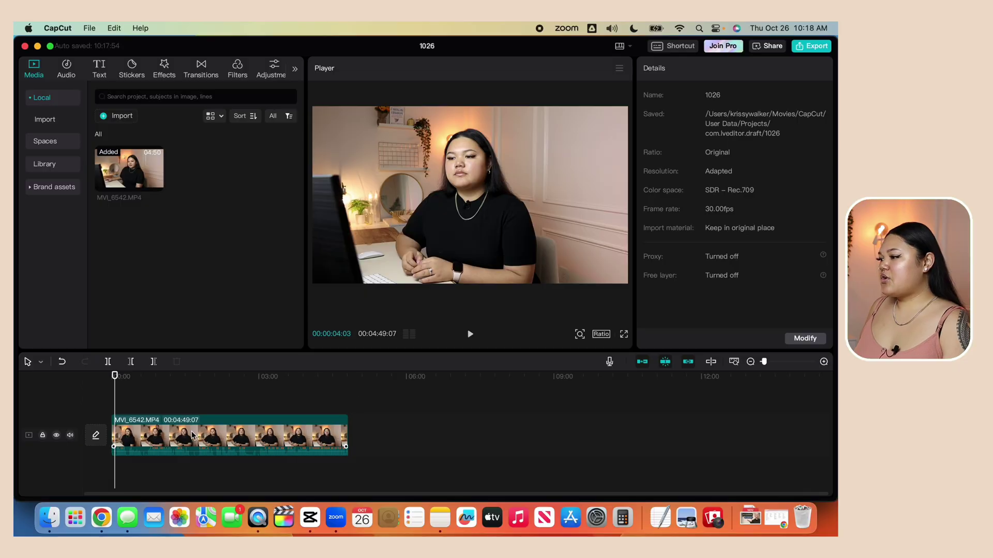
Select the MVI_6542 clip and zoom the timeline until the ruler shows five-second steps.
{"action": "left_click", "coordinate": [165, 440]}
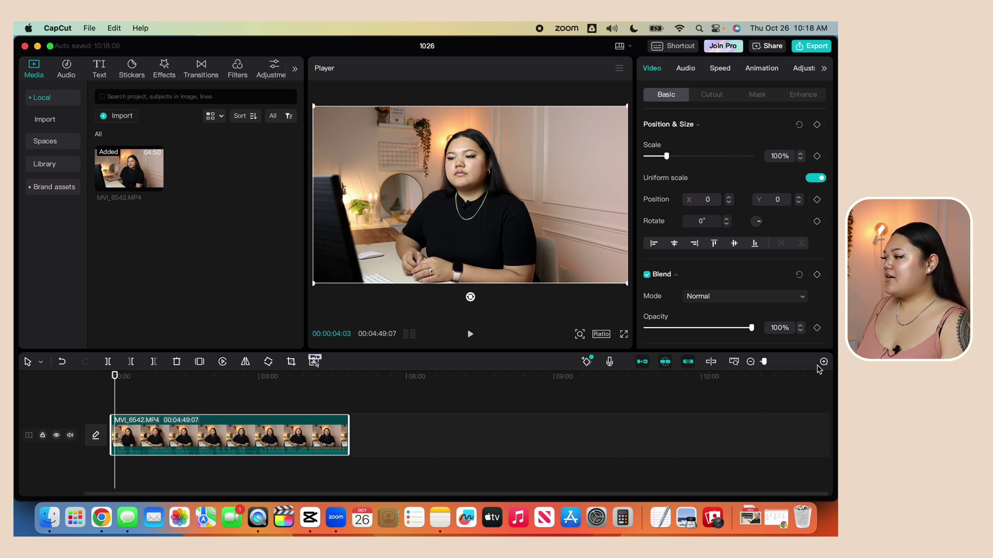
{"action": "left_click", "coordinate": [824, 361]}
{"action": "left_click", "coordinate": [750, 362]}
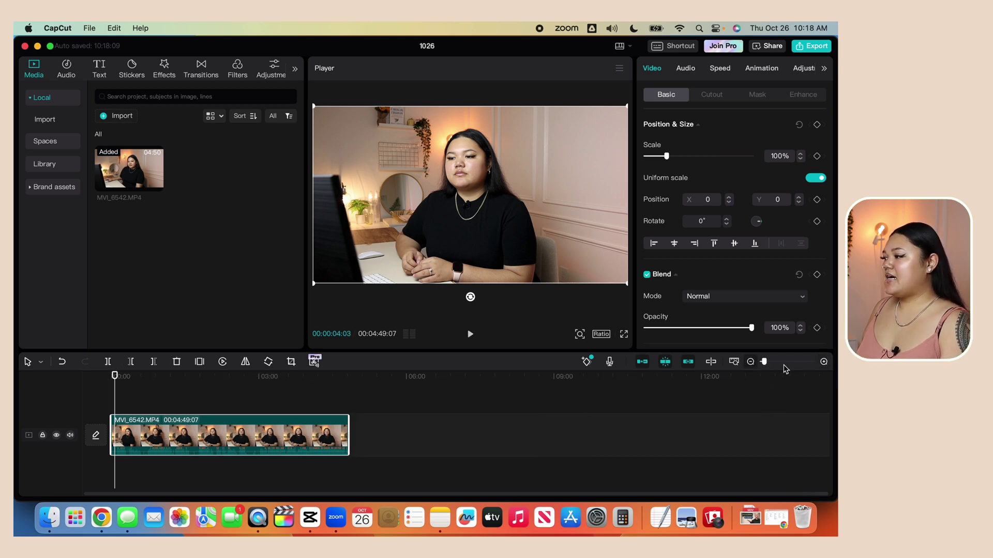
{"action": "left_click", "coordinate": [823, 364]}
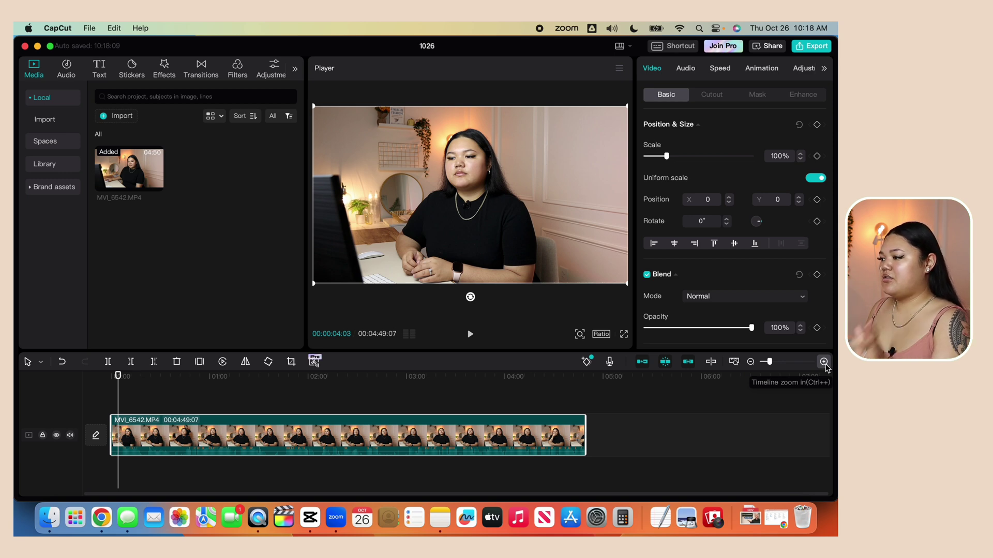
{"action": "left_click", "coordinate": [824, 363]}
{"action": "left_click", "coordinate": [824, 362]}
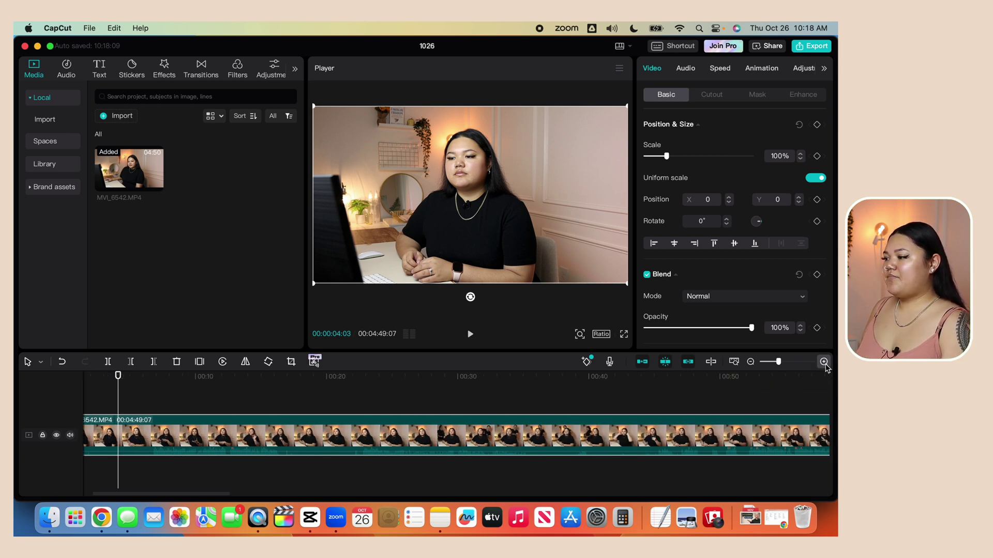
{"action": "left_click", "coordinate": [823, 361]}
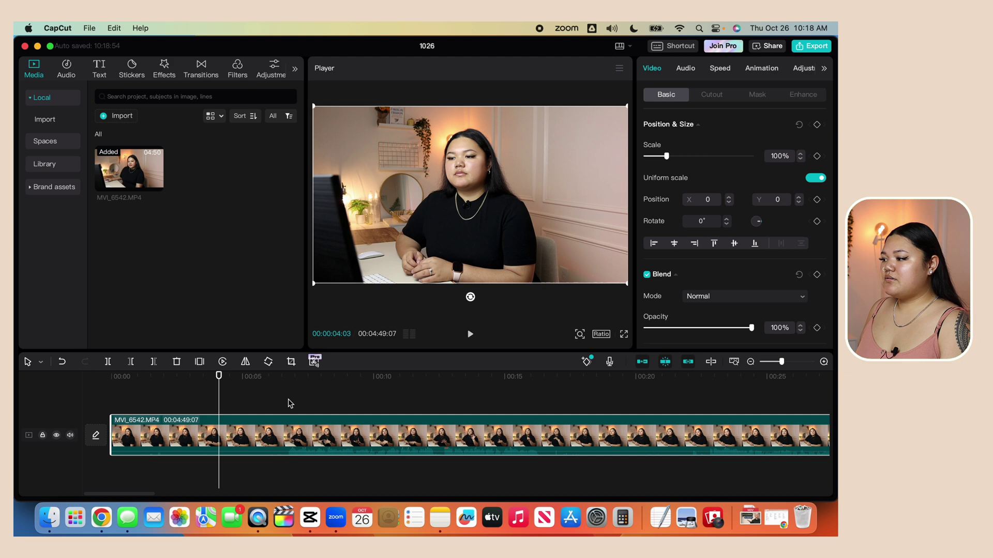
Split the clip at 00:00:06:21 and delete the unwanted opening six seconds.
{"action": "left_click", "coordinate": [290, 404]}
{"action": "left_click_drag", "start_coordinate": [288, 376], "coordinate": [287, 380]}
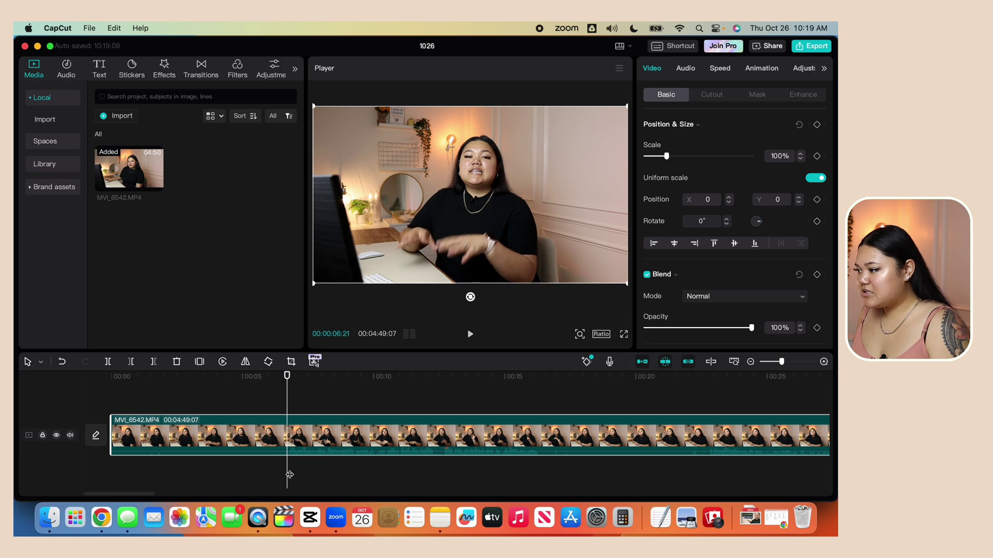
{"action": "left_click", "coordinate": [107, 363]}
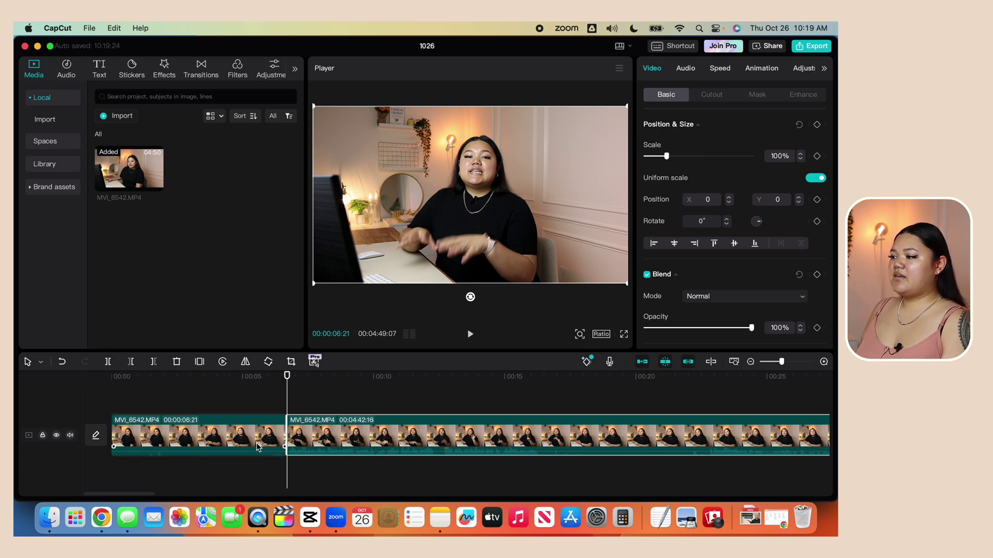
{"action": "left_click", "coordinate": [232, 441]}
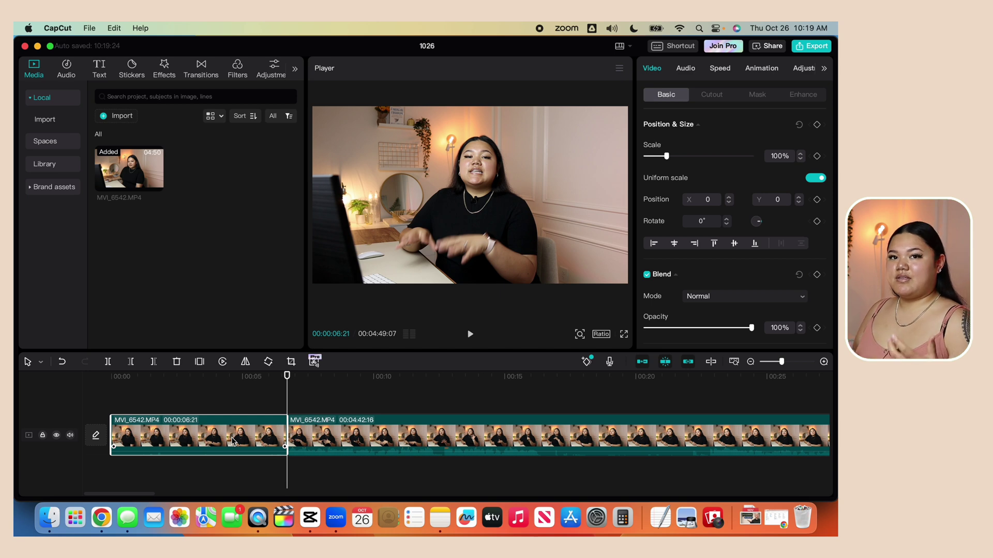
{"action": "key", "text": "Delete"}
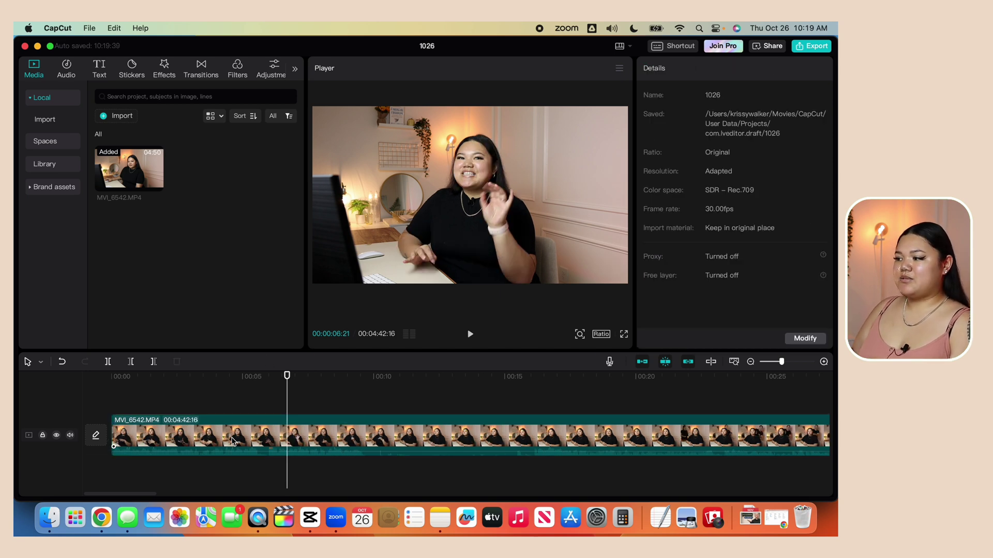
Split the clip at the nine-second mark and select the next section to remove.
{"action": "left_click", "coordinate": [367, 407]}
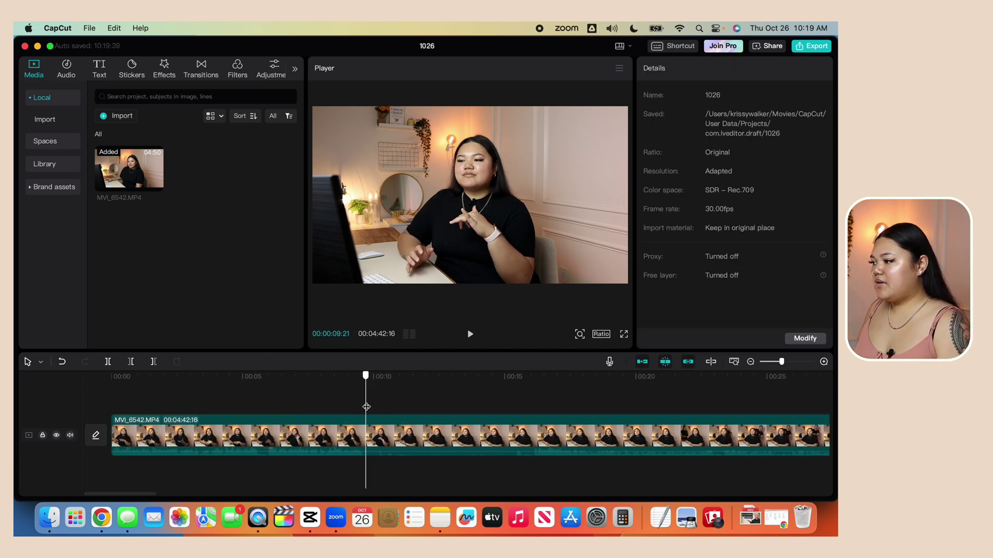
{"action": "left_click", "coordinate": [108, 361]}
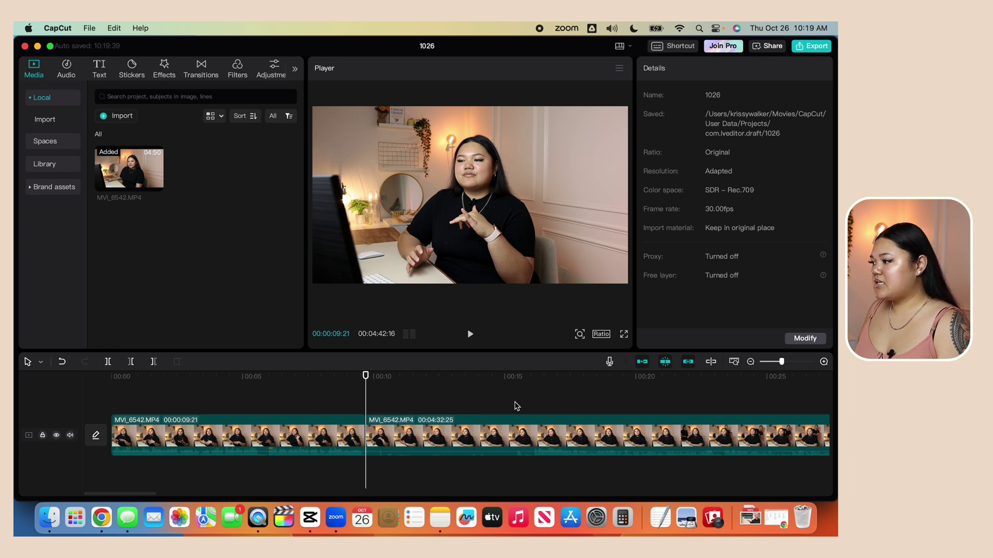
{"action": "left_click", "coordinate": [536, 407]}
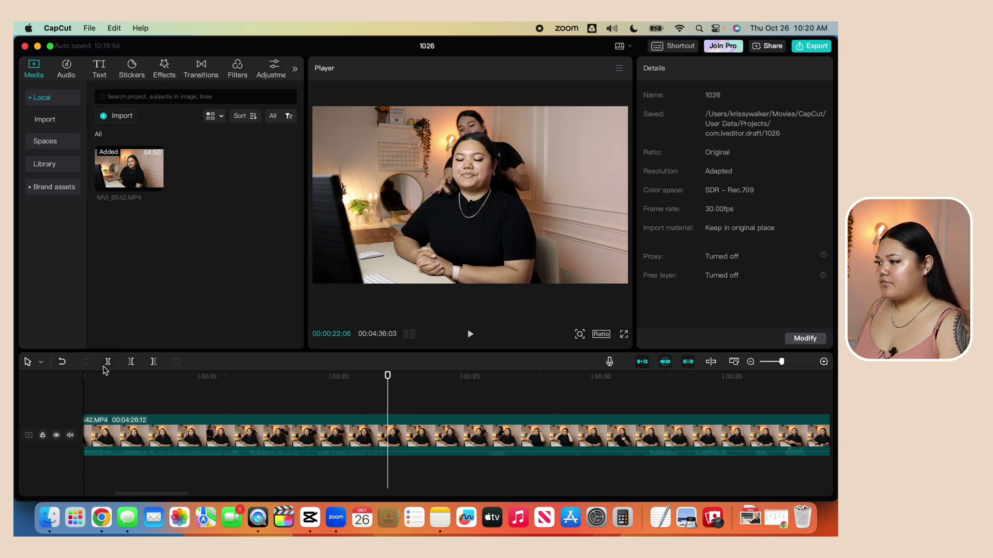
{"action": "left_click", "coordinate": [371, 409]}
{"action": "left_click", "coordinate": [508, 409]}
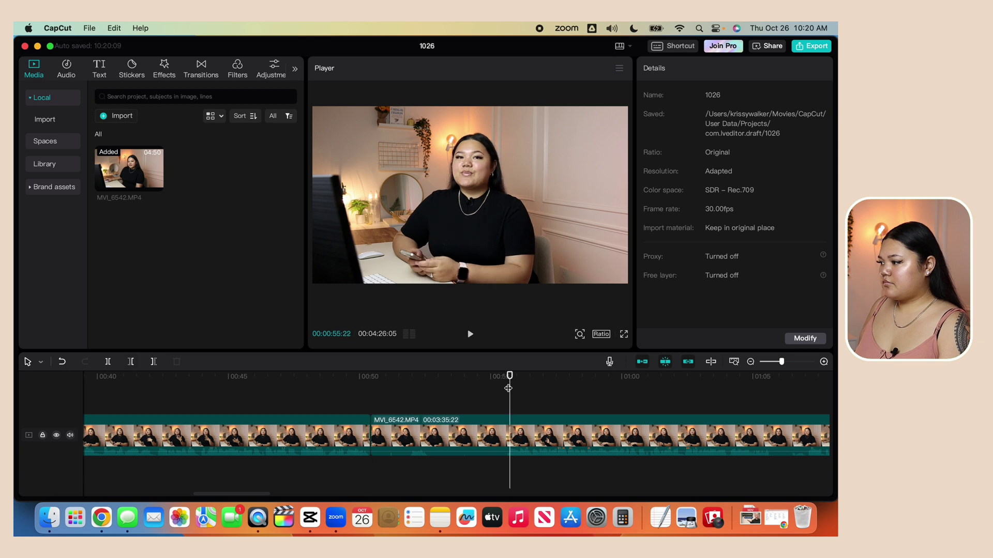
{"action": "left_click", "coordinate": [509, 435]}
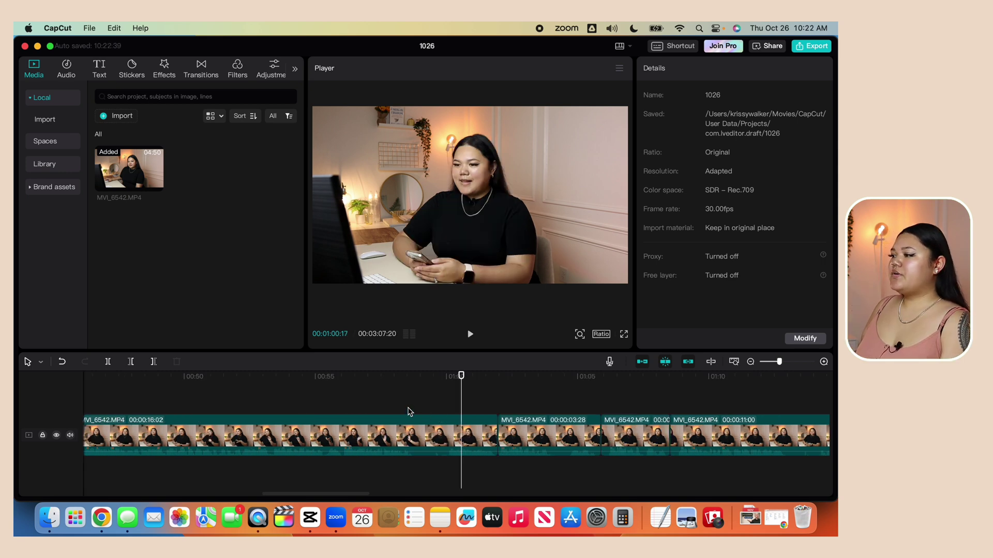
Review the earlier cuts up to about 1:05 and enable hover-preview scrubbing.
{"action": "left_click", "coordinate": [227, 409]}
{"action": "left_click", "coordinate": [291, 409]}
{"action": "left_click", "coordinate": [417, 409]}
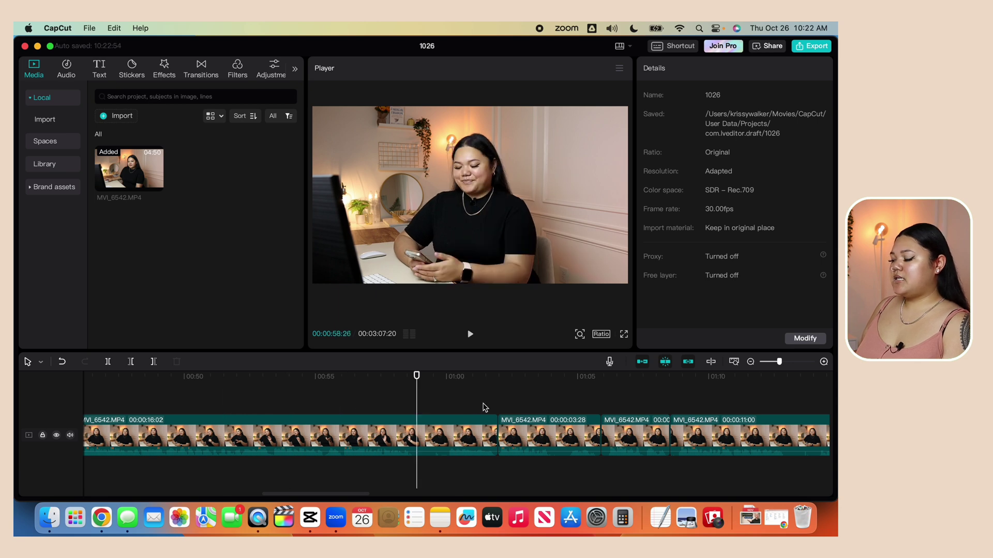
{"action": "left_click", "coordinate": [536, 406]}
{"action": "left_click", "coordinate": [600, 405]}
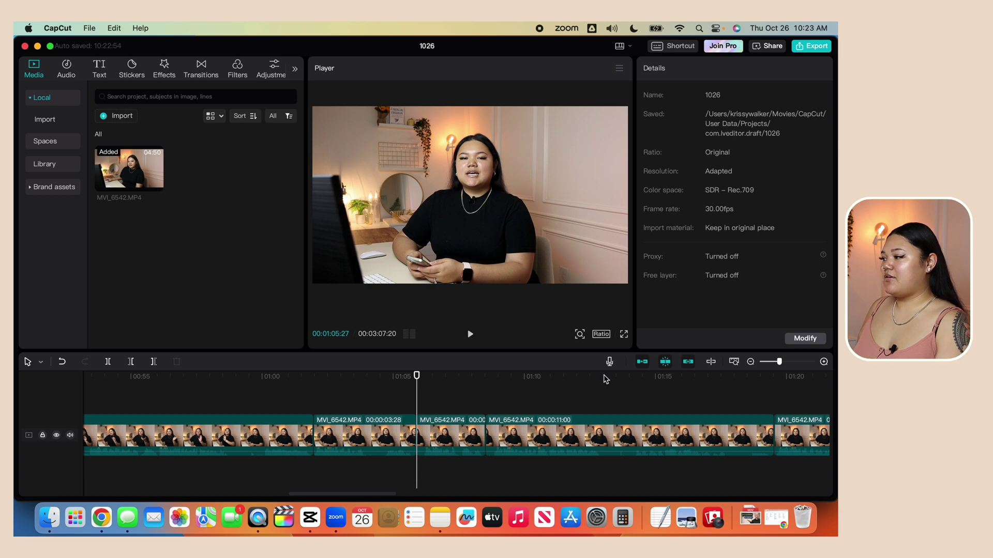
{"action": "left_click", "coordinate": [711, 362]}
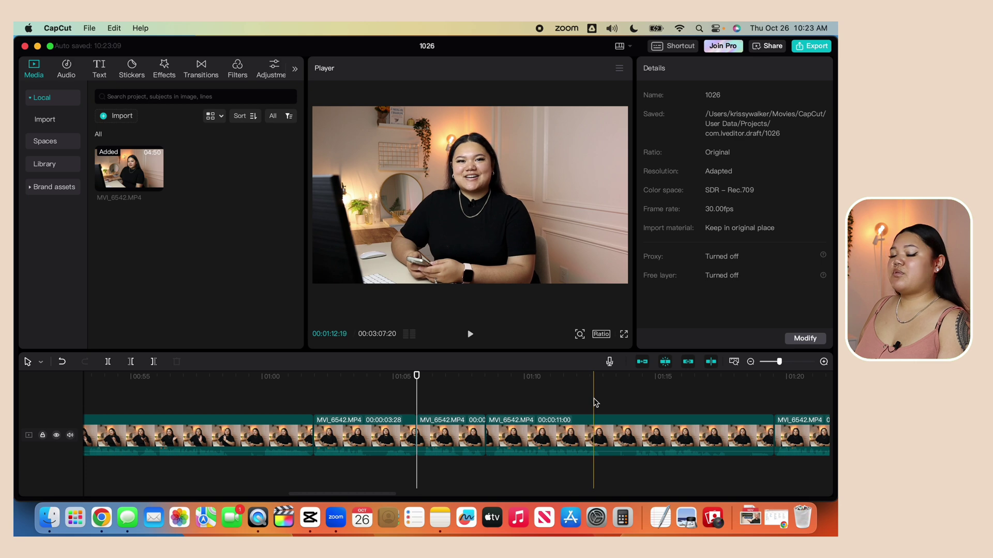
{"action": "scroll", "coordinate": [518, 434], "scroll_direction": "right", "scroll_amount": 5}
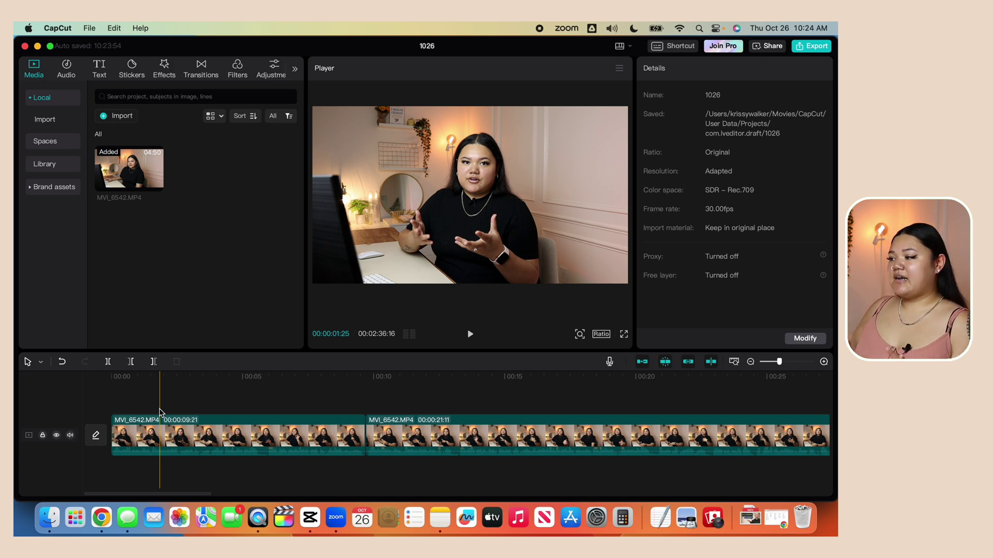
Drag the second clip's left edge so it starts slightly earlier, leaving a 00:00:09:21 opening segment.
{"action": "left_click", "coordinate": [393, 433]}
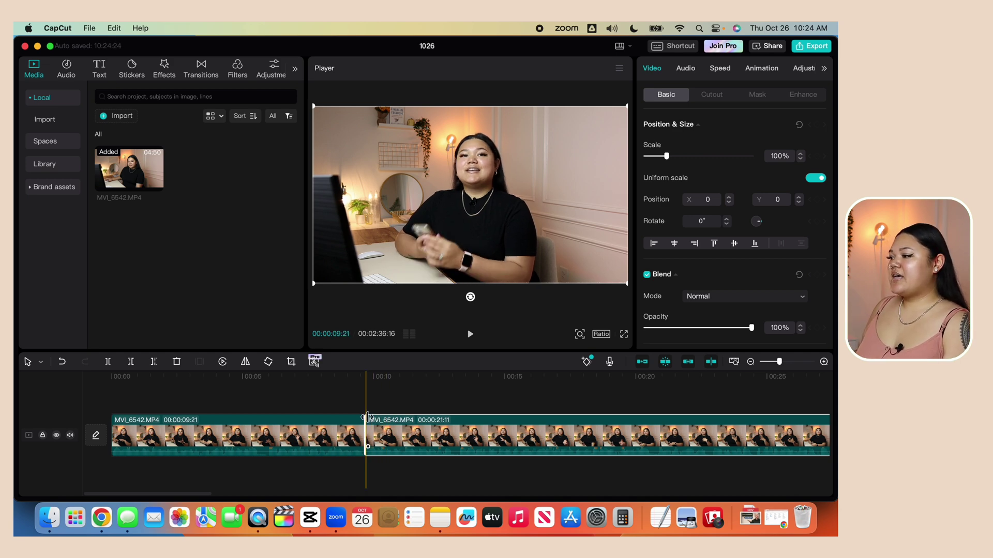
{"action": "mouse_move", "coordinate": [367, 418]}
{"action": "left_mouse_down"}
{"action": "mouse_move", "coordinate": [348, 434]}
{"action": "mouse_move", "coordinate": [362, 434]}
{"action": "mouse_move", "coordinate": [336, 438]}
{"action": "mouse_move", "coordinate": [371, 423]}
{"action": "left_mouse_up"}
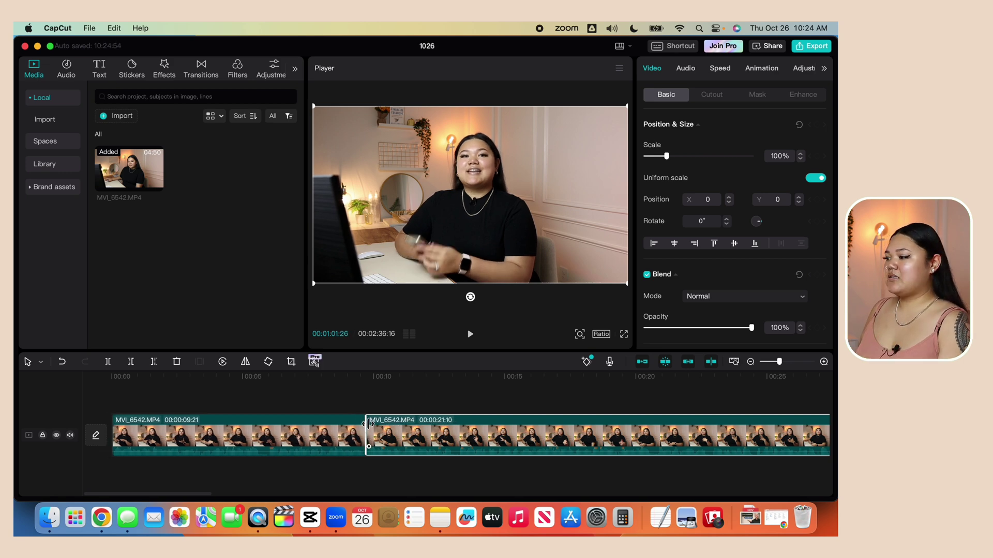
Nudge the trim point between the first two clips by one frame.
{"action": "left_click_drag", "start_coordinate": [371, 423], "coordinate": [369, 423]}
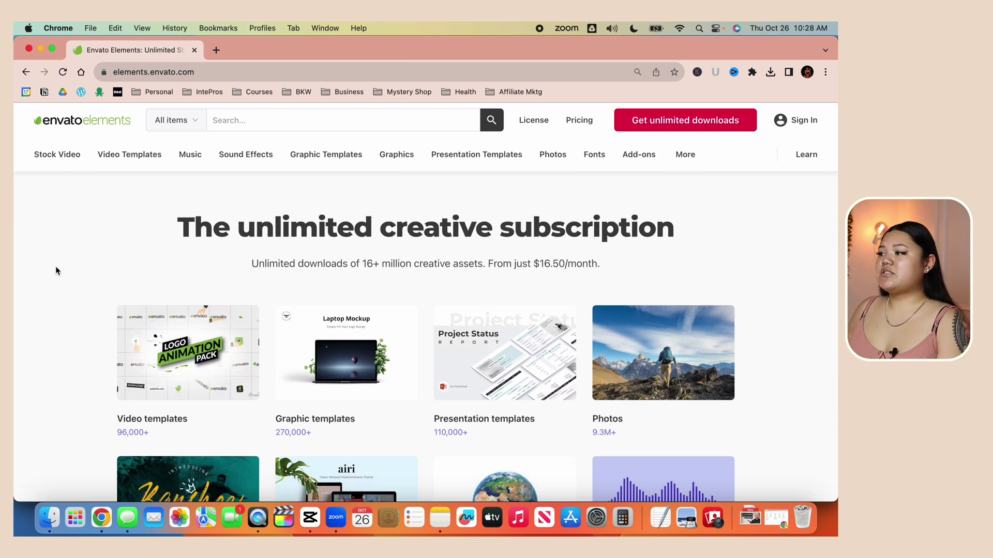
Browse the Envato Elements home page categories, then go to the Pricing page.
{"action": "mouse_move", "coordinate": [129, 154]}
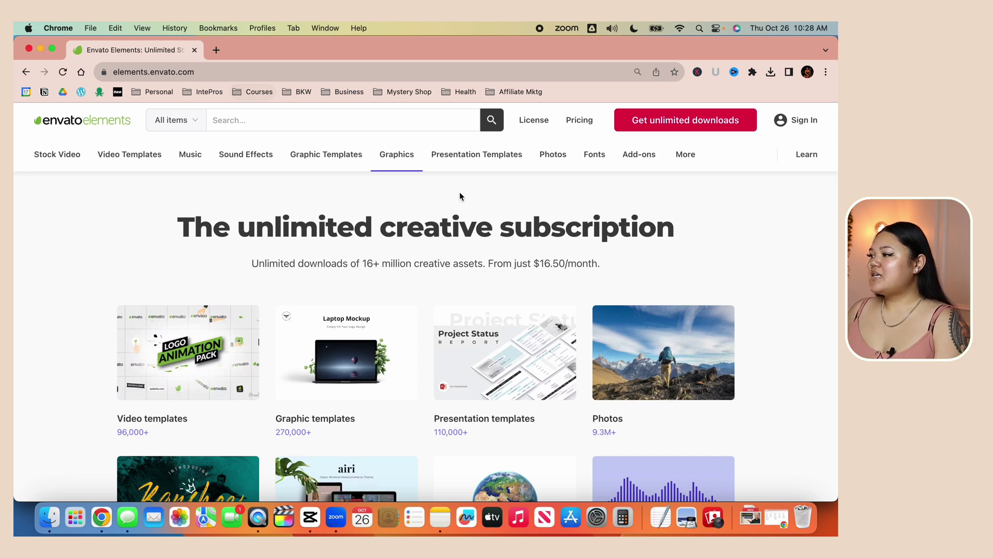
{"action": "scroll", "coordinate": [87, 253], "scroll_direction": "down", "scroll_amount": 10}
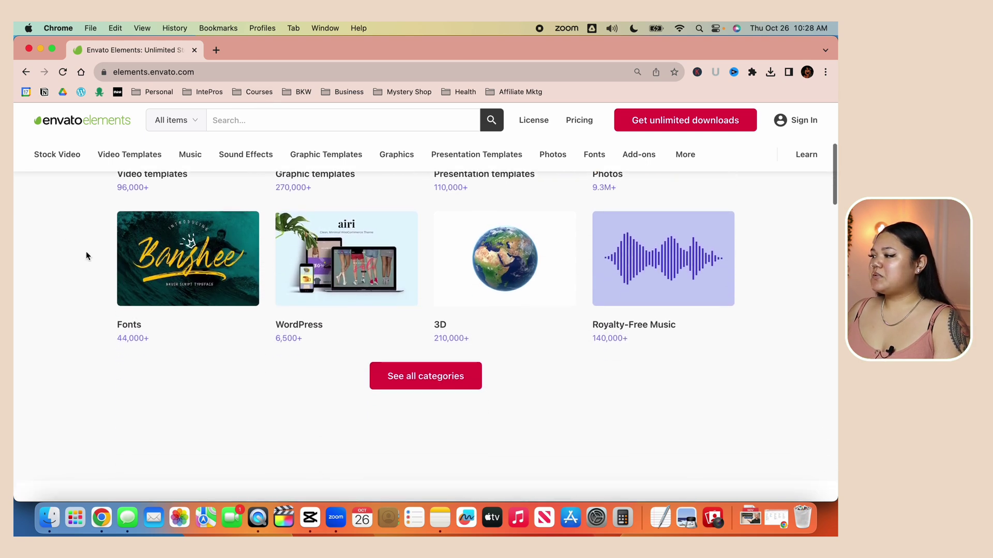
{"action": "scroll", "coordinate": [86, 256], "scroll_direction": "down", "scroll_amount": 5}
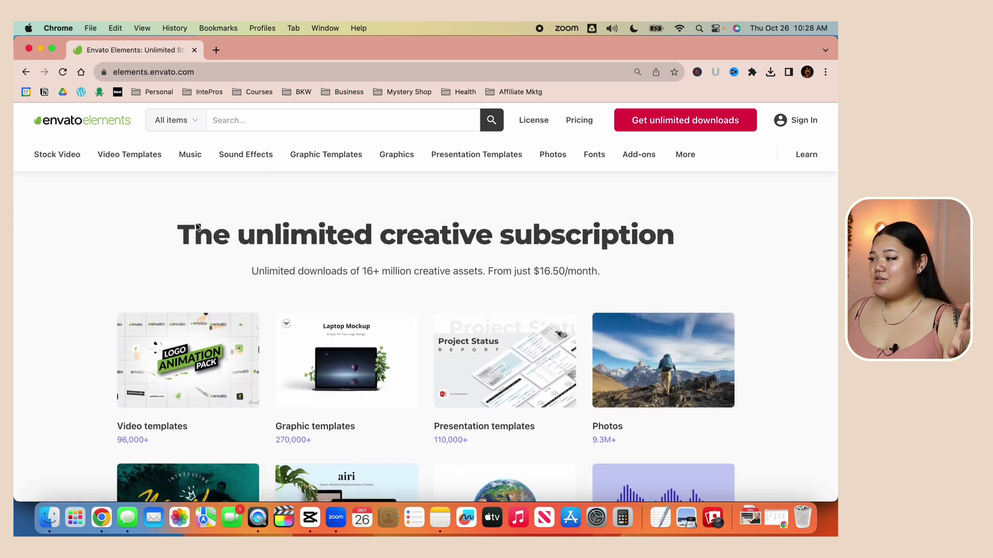
{"action": "left_click", "coordinate": [579, 124]}
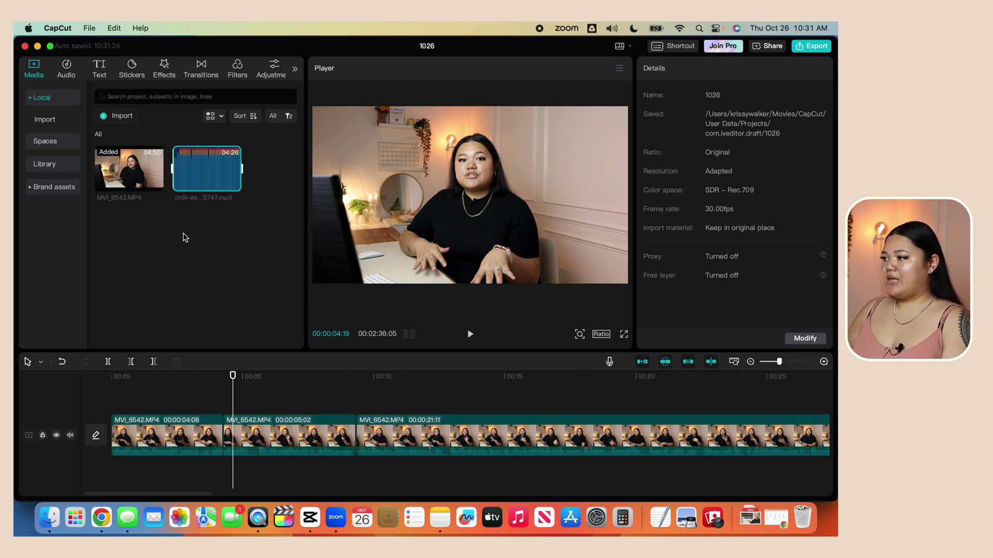
Add the chill-escape lofi mp3 under the video, trim its opening, and start it at 0.
{"action": "left_click_drag", "start_coordinate": [198, 172], "coordinate": [138, 462]}
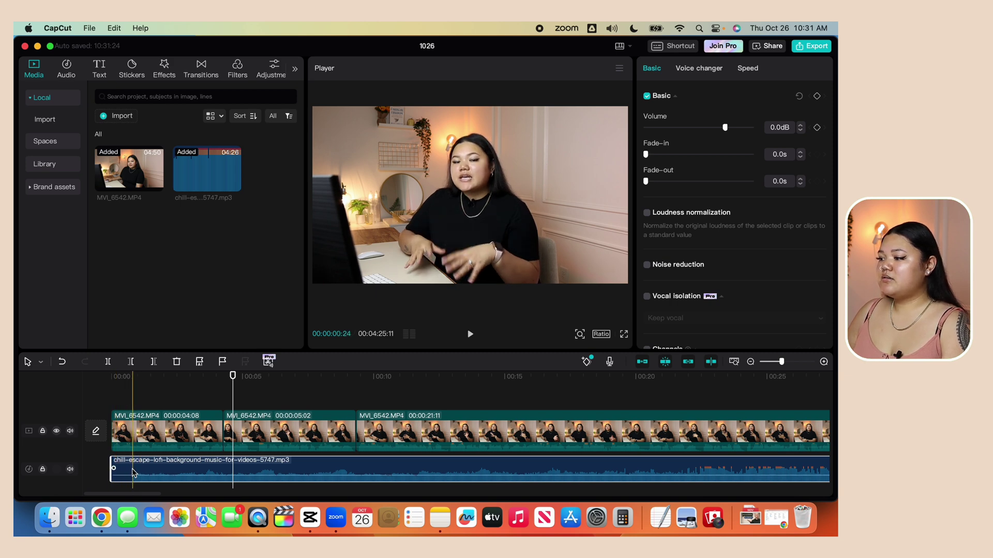
{"action": "left_click", "coordinate": [133, 394]}
{"action": "left_click", "coordinate": [108, 362]}
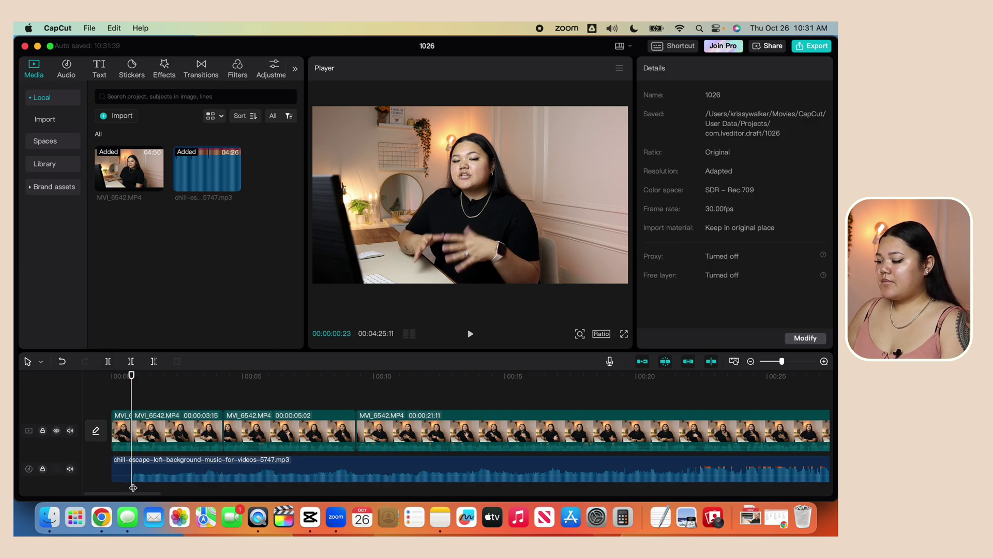
{"action": "left_click", "coordinate": [129, 470]}
{"action": "key", "text": "super+b"}
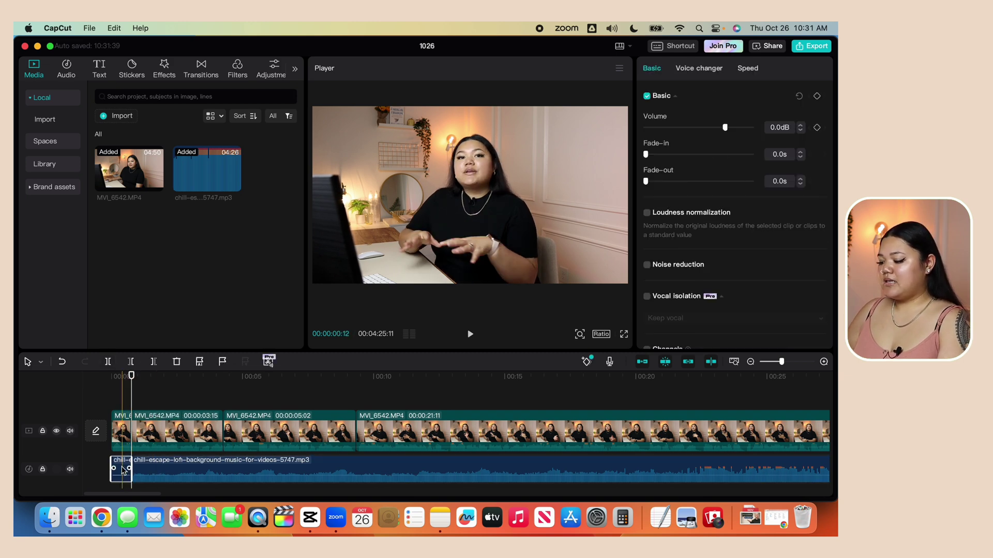
{"action": "key", "text": "Delete"}
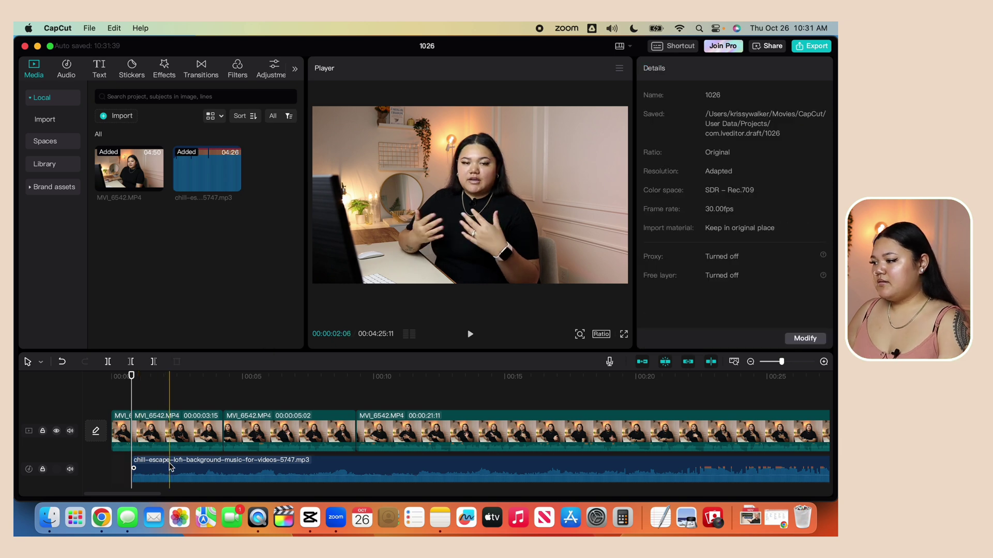
{"action": "left_click_drag", "start_coordinate": [160, 468], "coordinate": [139, 466]}
{"action": "scroll", "coordinate": [139, 466], "scroll_direction": "right", "scroll_amount": 15}
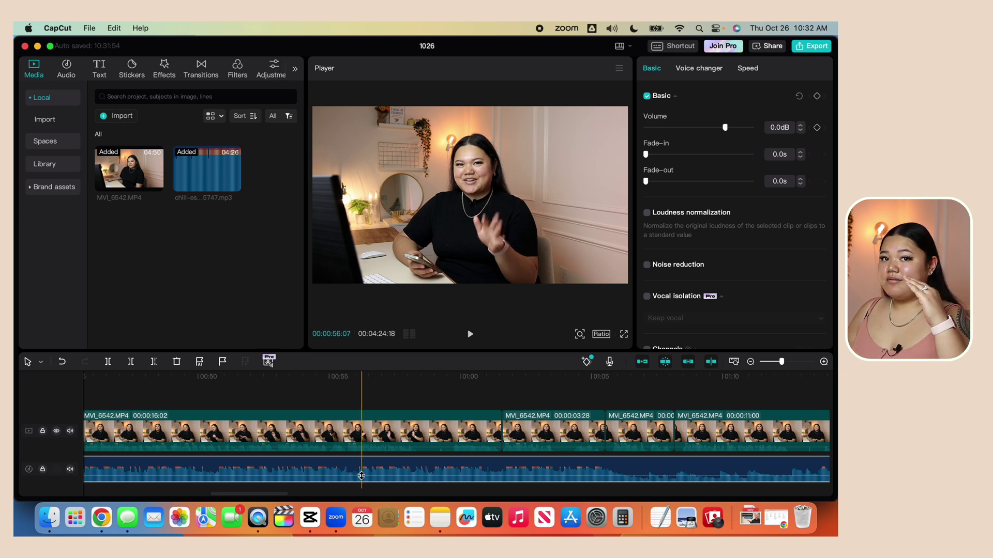
Lower the lofi background music to about -17.6 dB and play from around 00:05 to hear it.
{"action": "left_click_drag", "start_coordinate": [361, 476], "coordinate": [385, 479]}
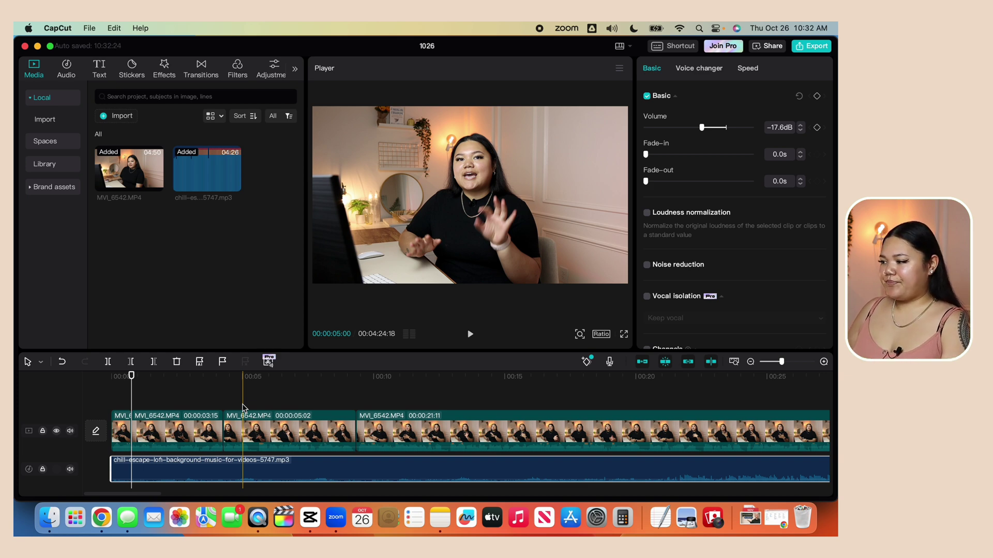
{"action": "left_click", "coordinate": [243, 408]}
{"action": "key", "text": "space"}
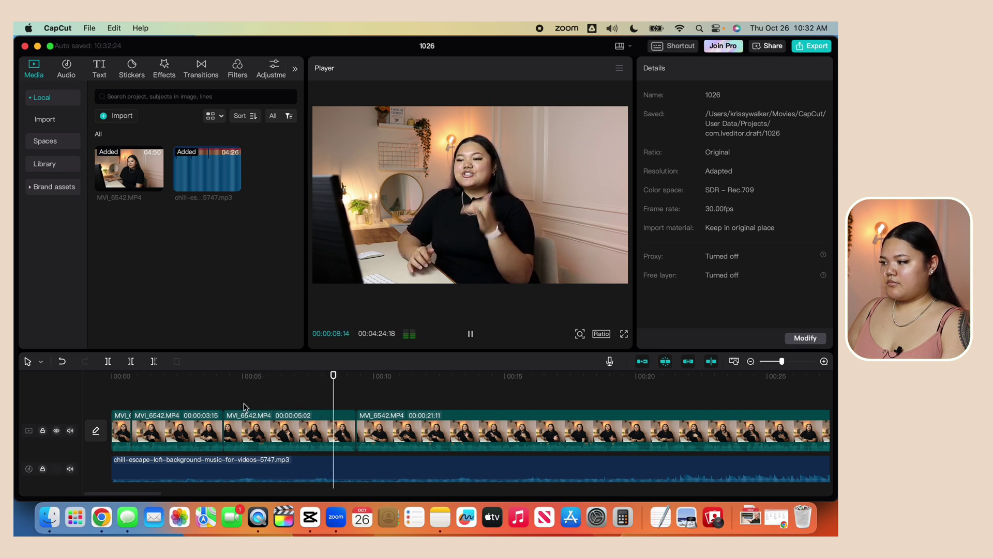
Play the edit from about 00:46 and then 00:03 to check the music mix.
{"action": "key", "text": "space"}
{"action": "scroll", "coordinate": [437, 461], "scroll_direction": "right", "scroll_amount": 10}
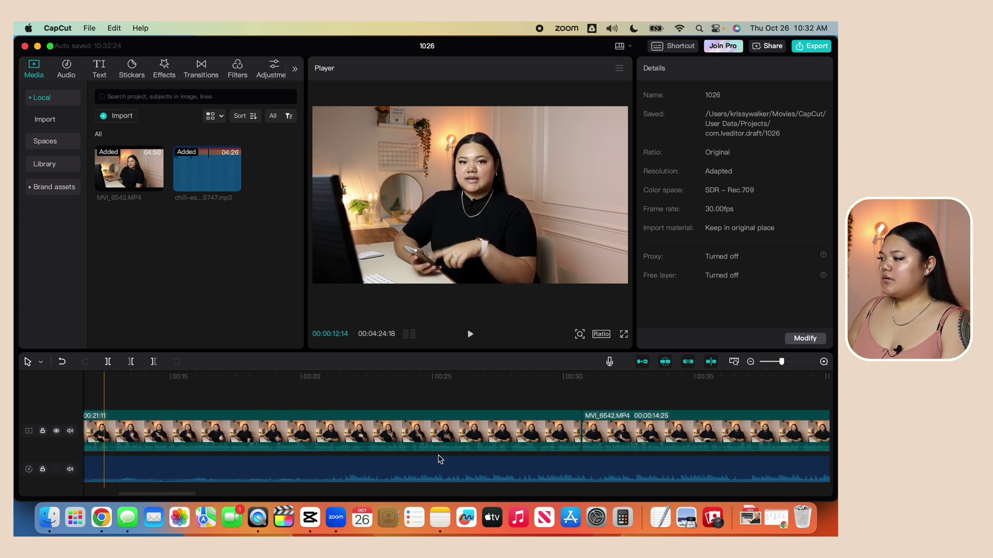
{"action": "scroll", "coordinate": [438, 459], "scroll_direction": "right", "scroll_amount": 15}
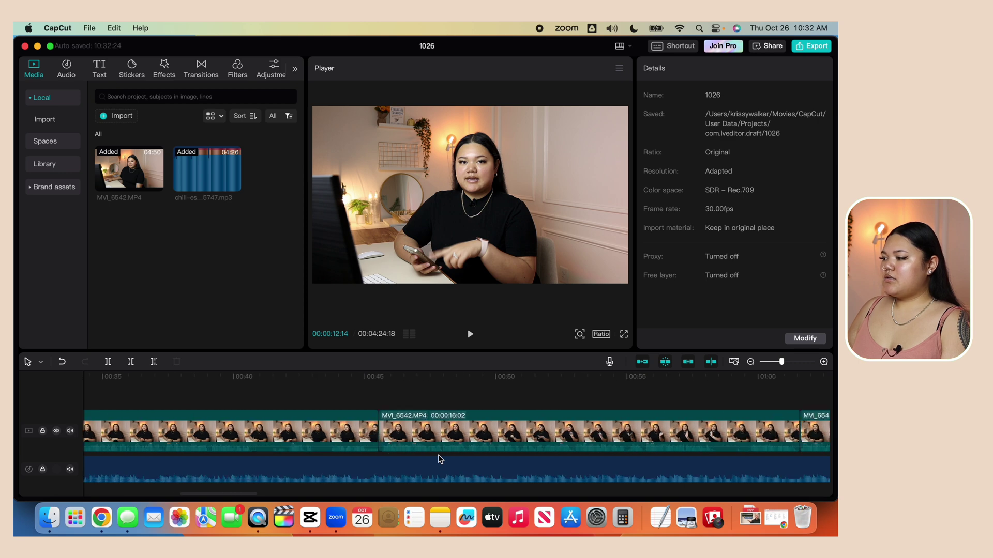
{"action": "left_click", "coordinate": [399, 404]}
{"action": "key", "text": "space"}
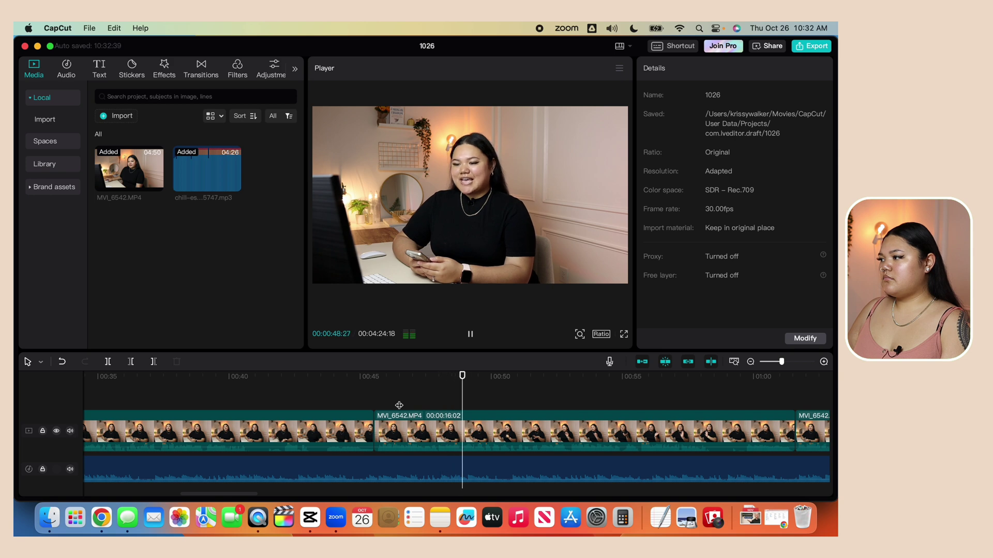
{"action": "key", "text": "space"}
{"action": "scroll", "coordinate": [399, 406], "scroll_direction": "left", "scroll_amount": 15}
{"action": "scroll", "coordinate": [399, 405], "scroll_direction": "left", "scroll_amount": 8}
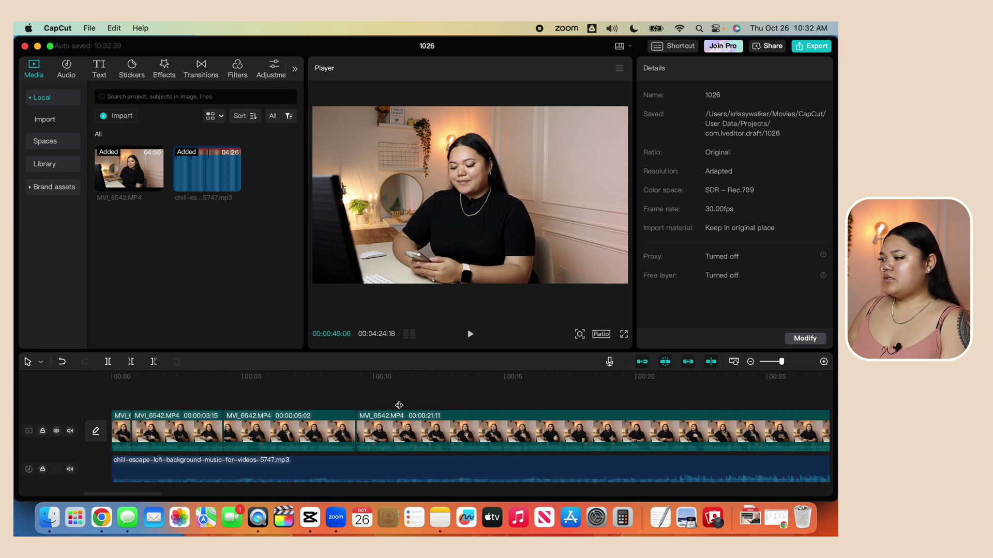
{"action": "left_click", "coordinate": [195, 408]}
{"action": "key", "text": "space"}
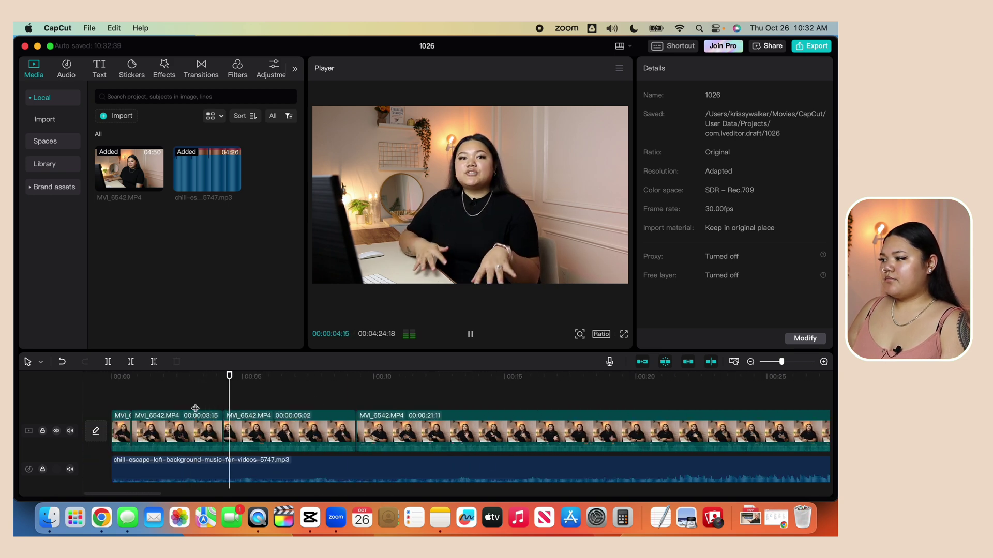
{"action": "key", "text": "space"}
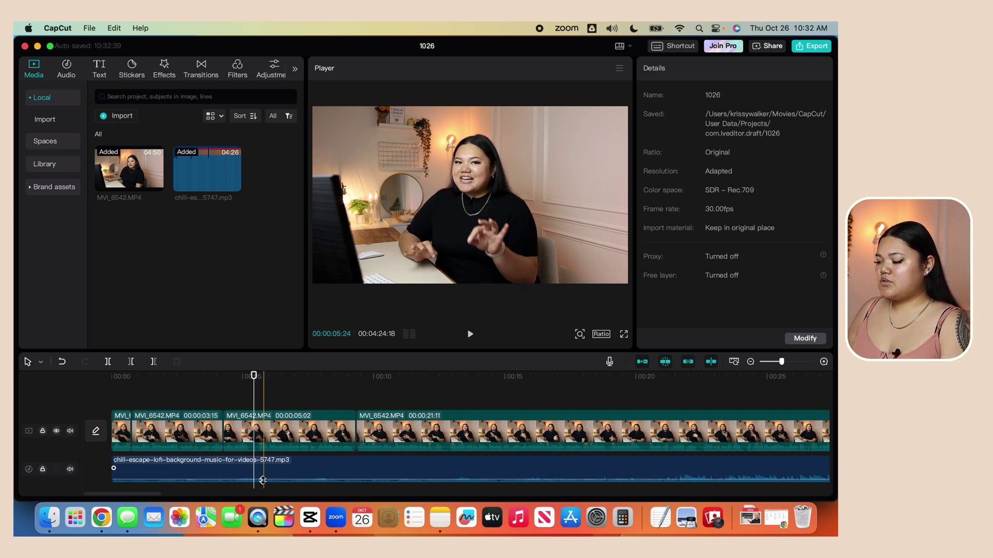
Lower the music to -27.4 dB and replay the sections around 00:04 and 01:29.
{"action": "left_click_drag", "start_coordinate": [258, 471], "coordinate": [265, 481]}
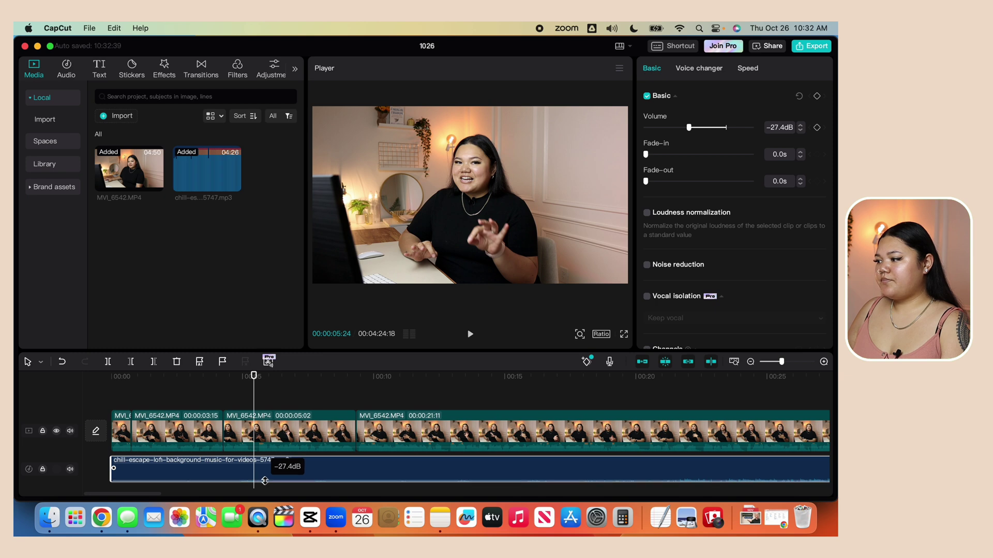
{"action": "left_click", "coordinate": [230, 407]}
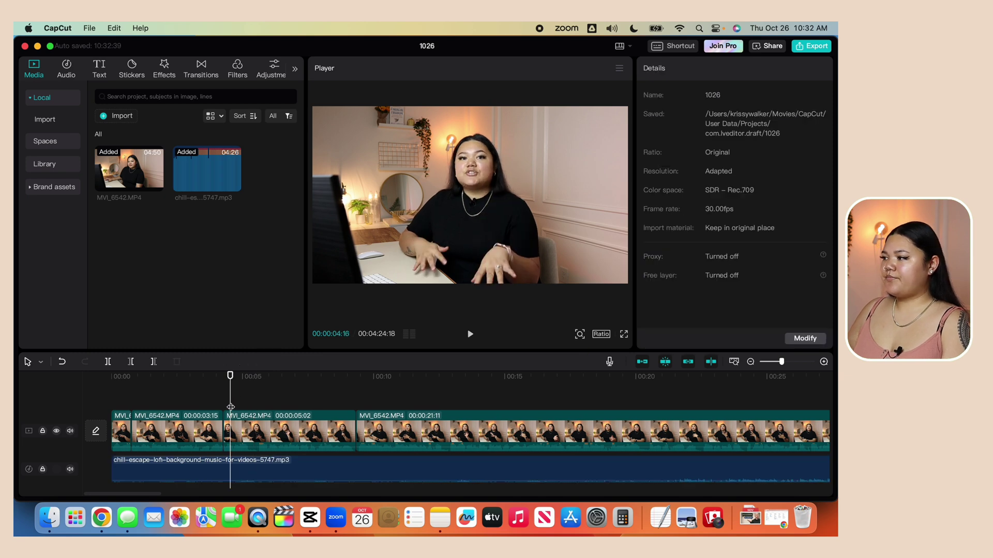
{"action": "key", "text": "space"}
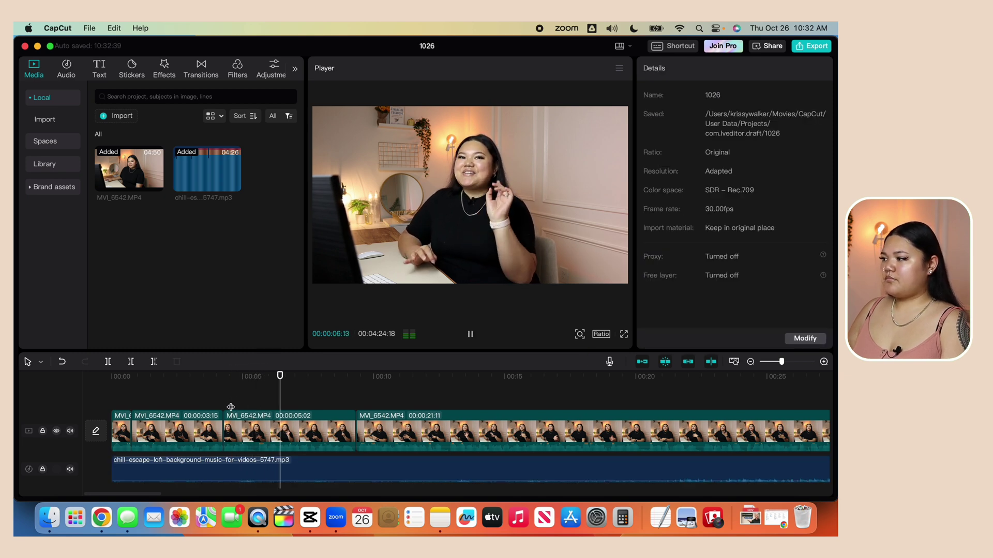
{"action": "left_click", "coordinate": [353, 407]}
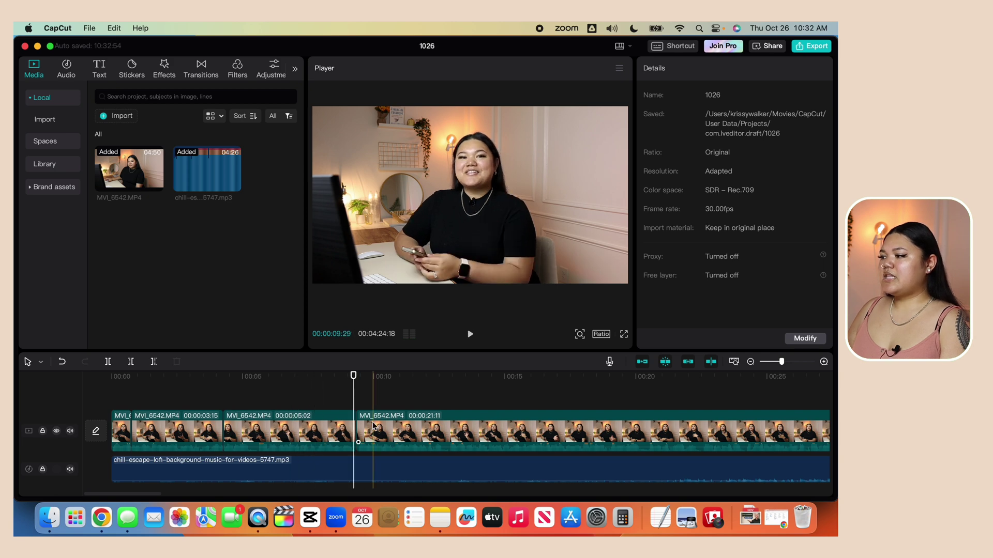
{"action": "scroll", "coordinate": [374, 426], "scroll_direction": "right", "scroll_amount": 15}
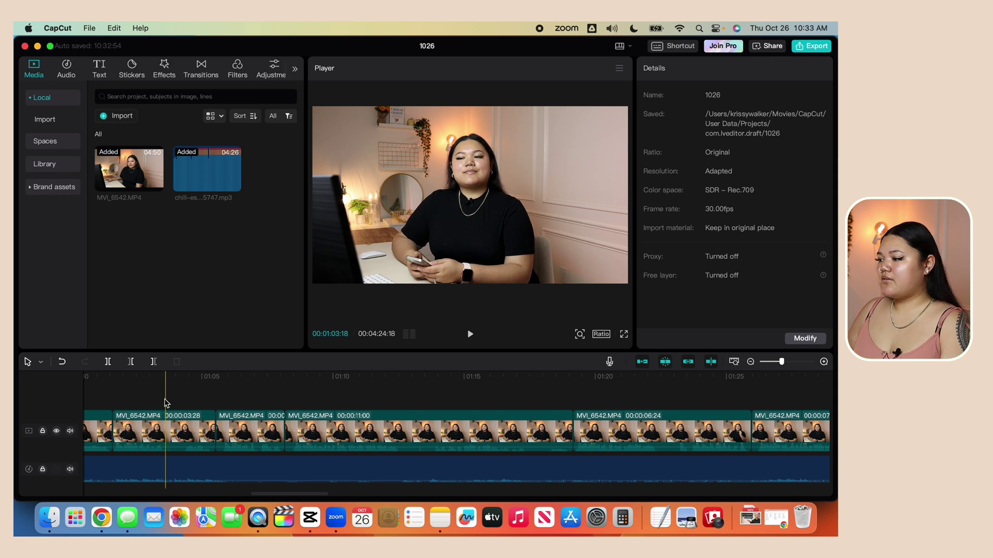
{"action": "key", "text": "space"}
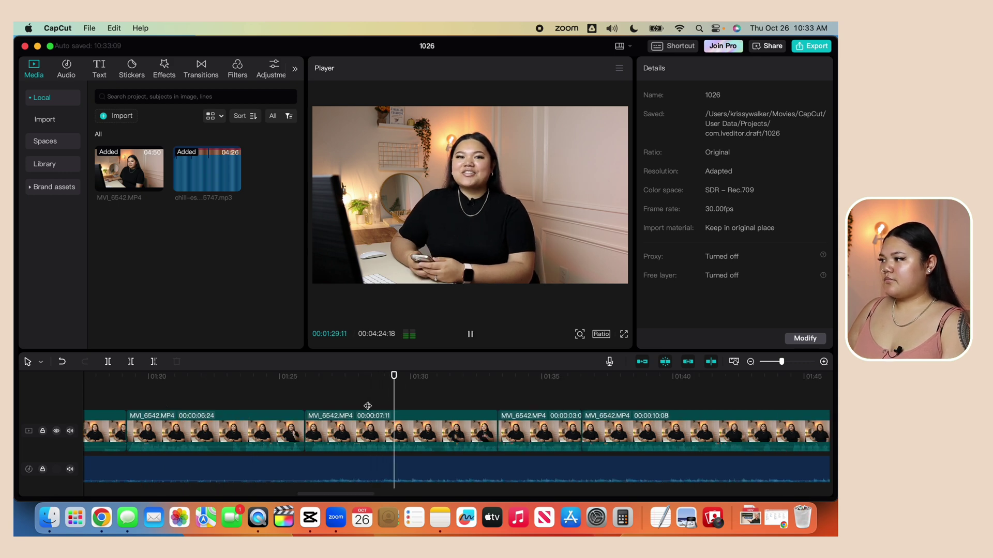
{"action": "key", "text": "space"}
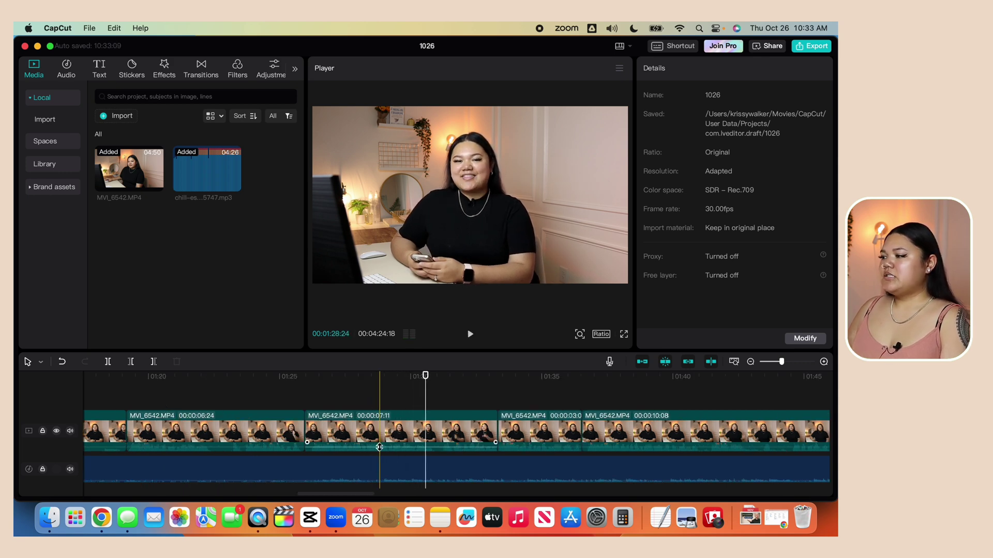
{"action": "scroll", "coordinate": [372, 447], "scroll_direction": "left", "scroll_amount": 10}
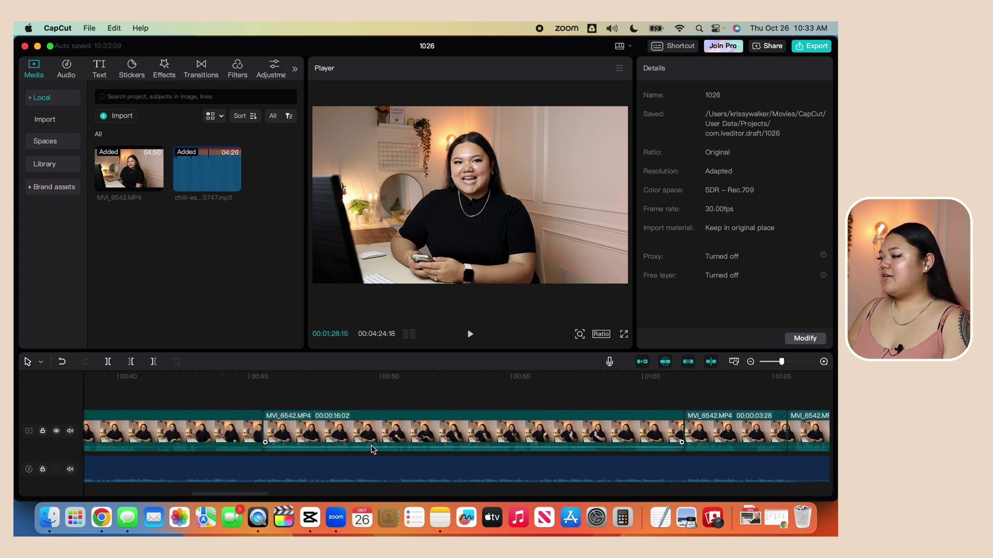
{"action": "scroll", "coordinate": [372, 448], "scroll_direction": "left", "scroll_amount": 10}
{"action": "scroll", "coordinate": [372, 448], "scroll_direction": "right", "scroll_amount": 20}
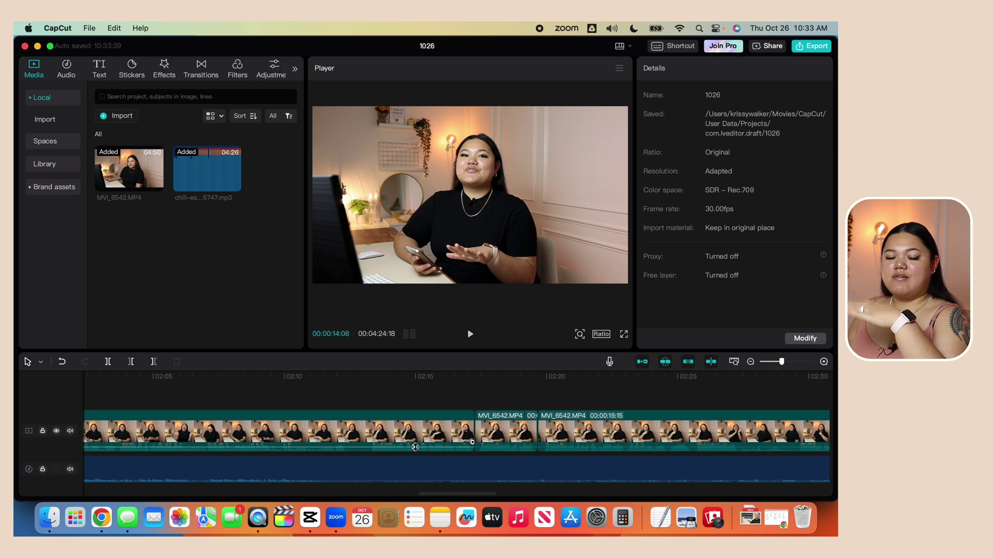
{"action": "scroll", "coordinate": [415, 447], "scroll_direction": "left", "scroll_amount": 20}
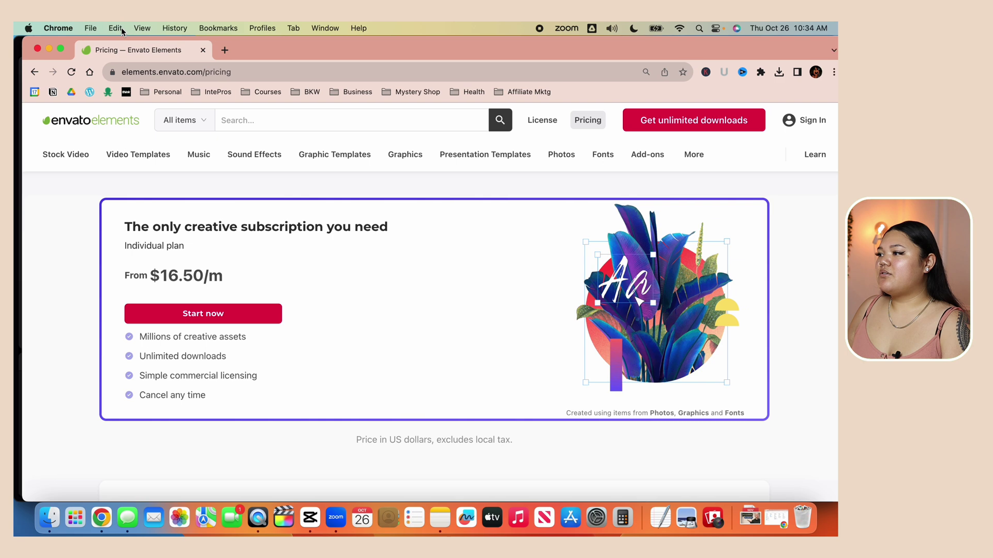
Open the Stock Video section of Envato Elements and scroll through the footage grid.
{"action": "left_click", "coordinate": [57, 157]}
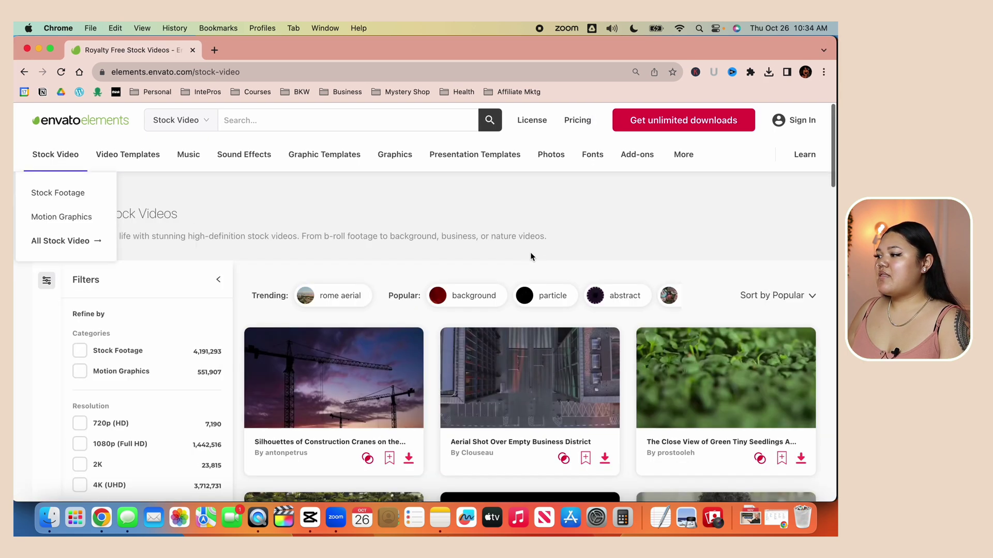
{"action": "scroll", "coordinate": [529, 252], "scroll_direction": "down", "scroll_amount": 3}
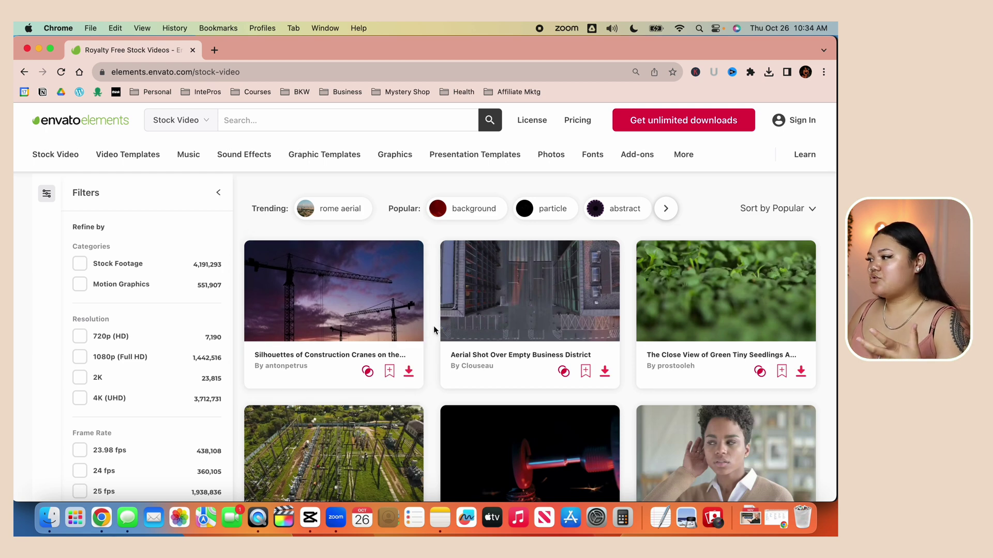
{"action": "scroll", "coordinate": [435, 330], "scroll_direction": "down", "scroll_amount": 2}
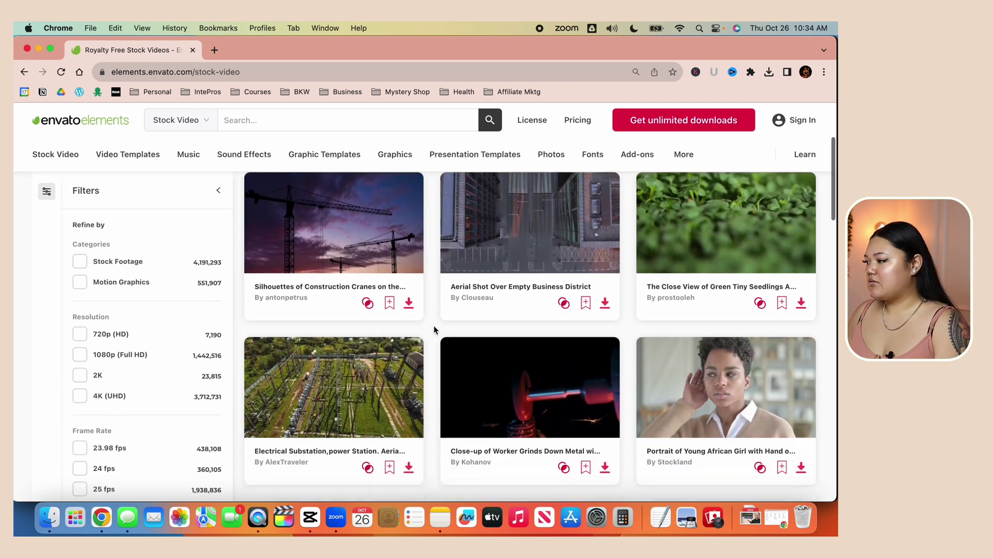
{"action": "scroll", "coordinate": [434, 330], "scroll_direction": "down", "scroll_amount": 8}
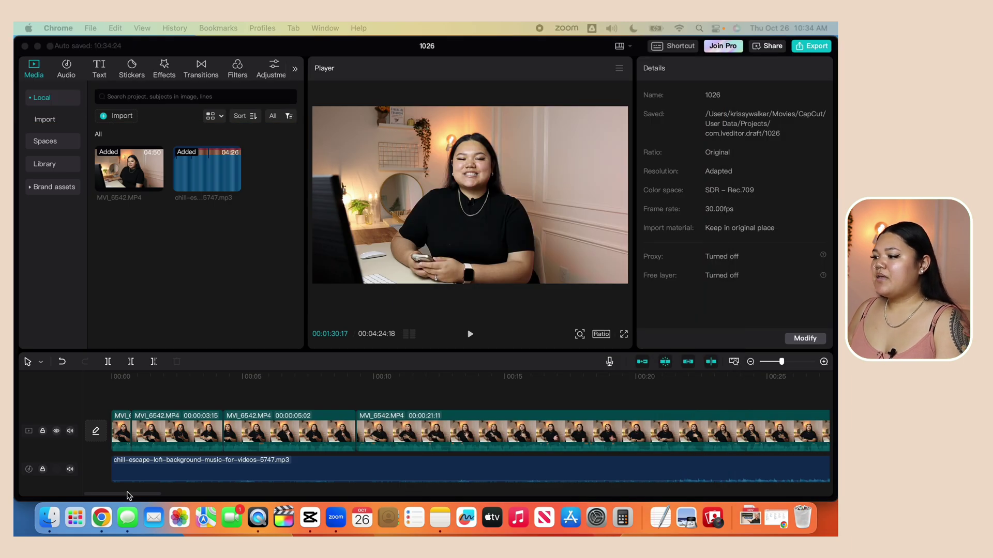
Import six pexels clips from Finder's Stock Videos folder into CapCut's Media panel.
{"action": "left_click", "coordinate": [49, 517]}
{"action": "left_click_drag", "start_coordinate": [428, 213], "coordinate": [337, 206]}
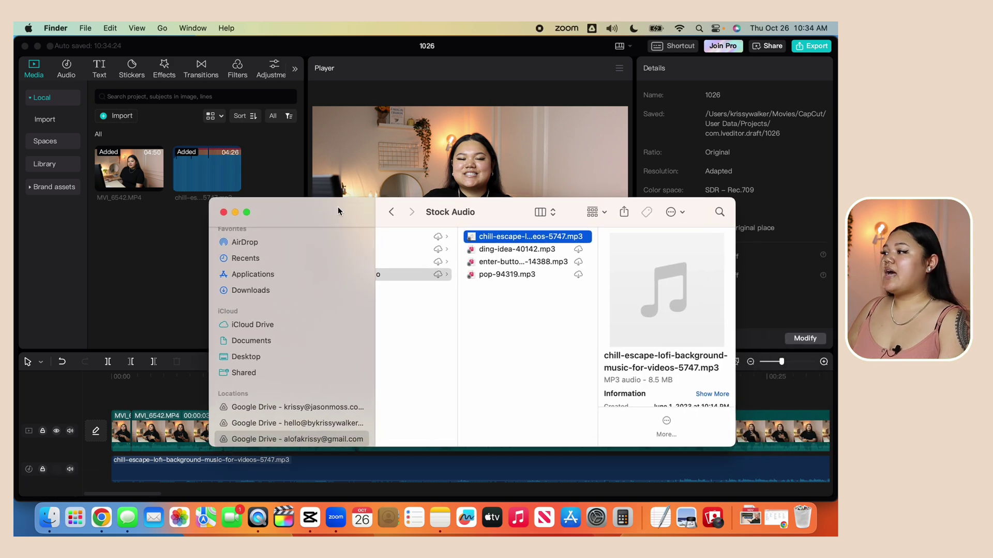
{"action": "scroll", "coordinate": [439, 259], "scroll_direction": "left", "scroll_amount": 3}
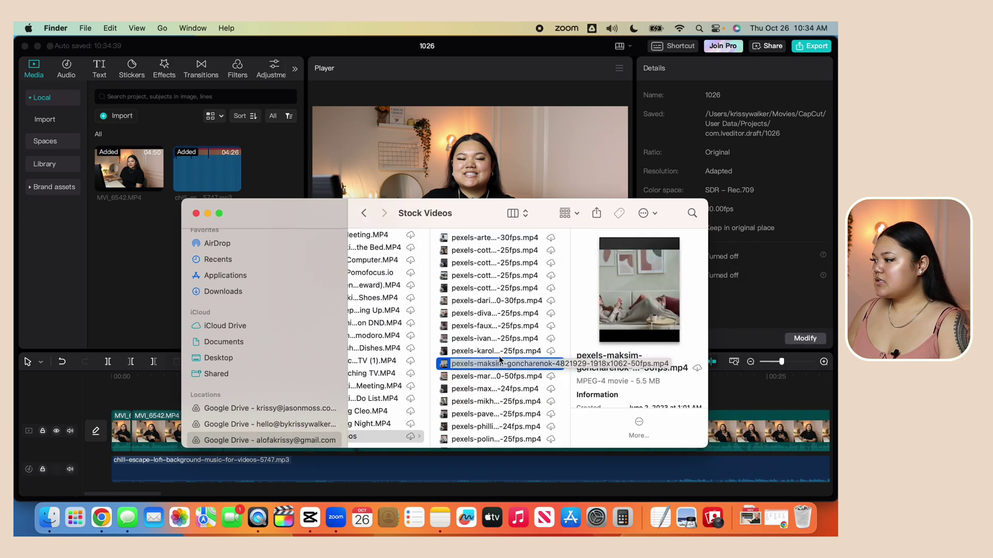
{"action": "left_click", "coordinate": [498, 328]}
{"action": "left_click", "coordinate": [504, 389], "text": "shift"}
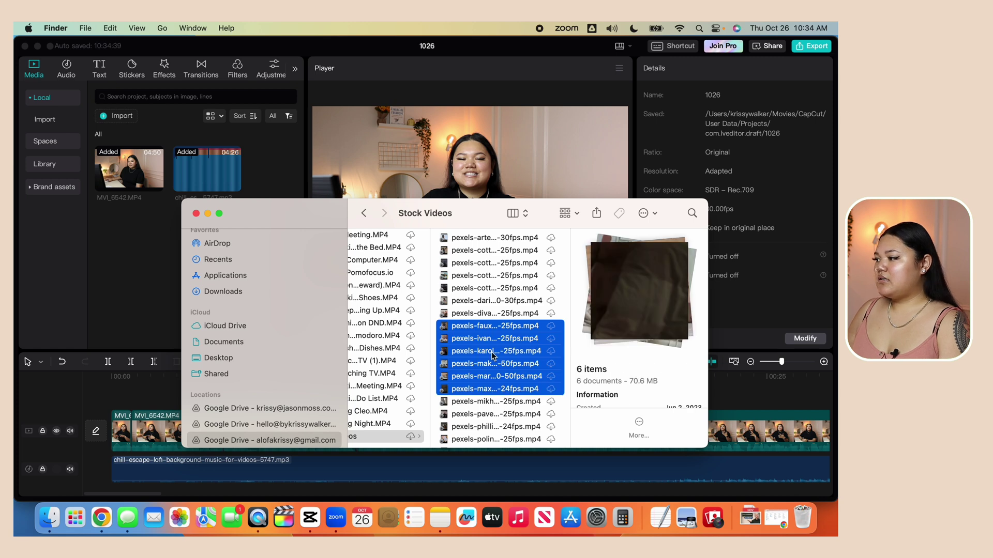
{"action": "left_click_drag", "start_coordinate": [493, 355], "coordinate": [150, 258]}
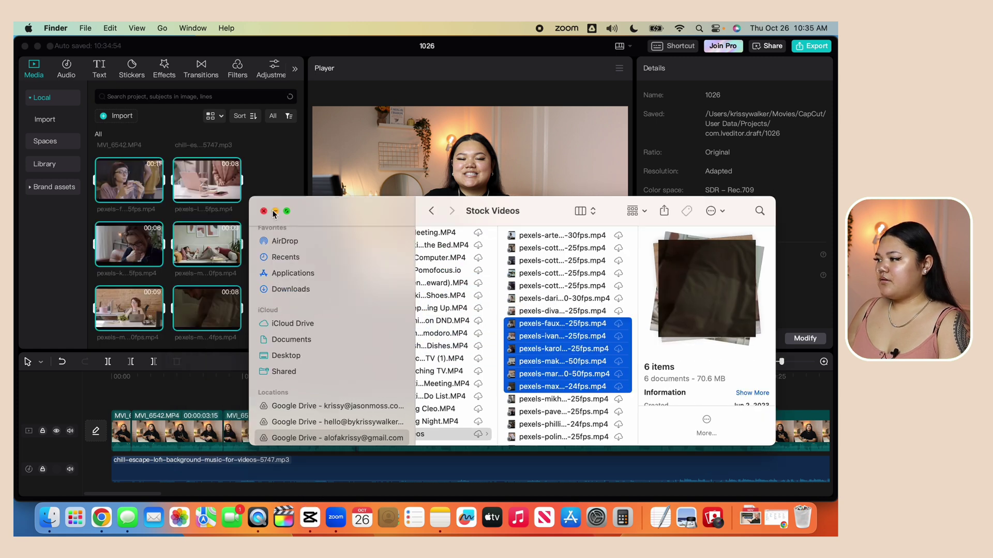
{"action": "left_click", "coordinate": [276, 212]}
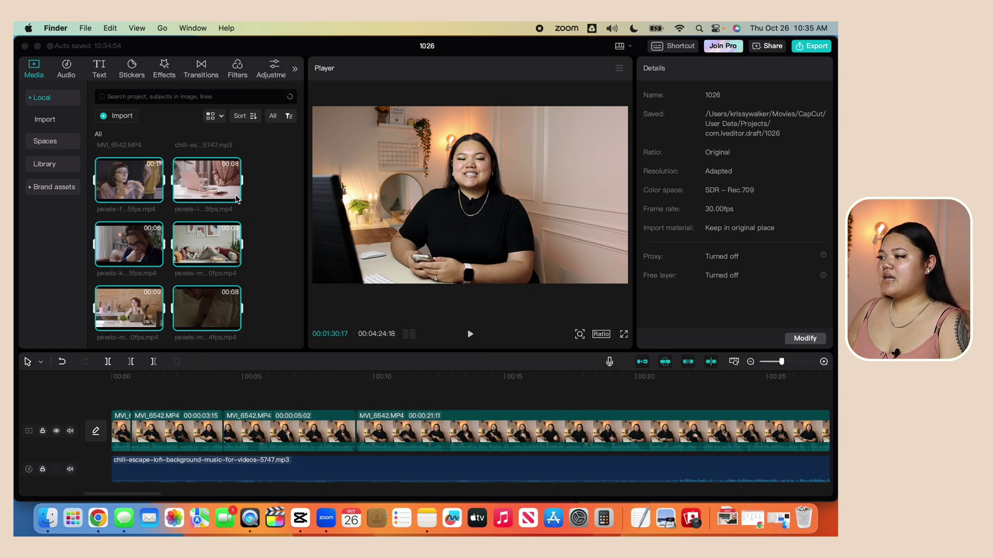
Place a pexels B-roll clip above the MVI_6542 footage and scale it to fill the frame.
{"action": "left_click", "coordinate": [279, 402]}
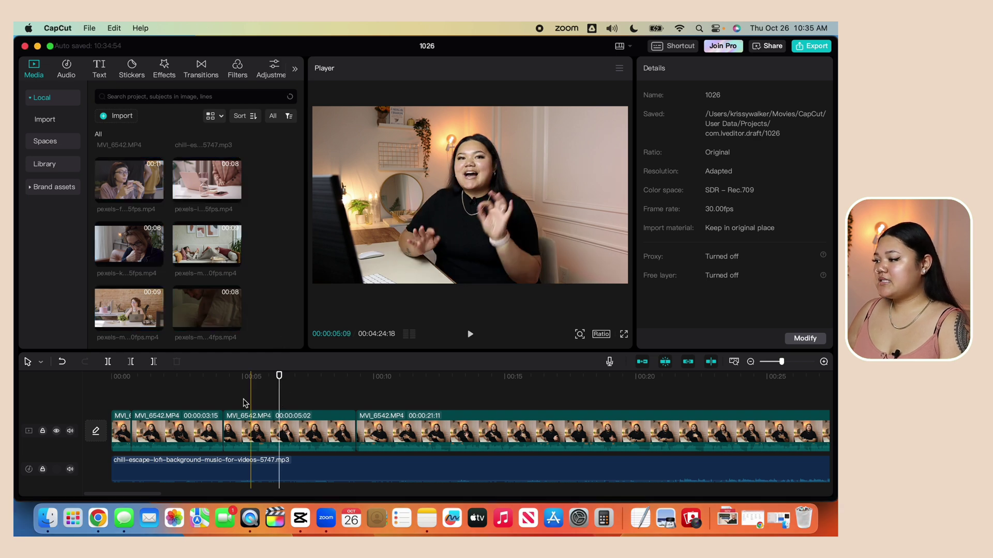
{"action": "left_click", "coordinate": [186, 401]}
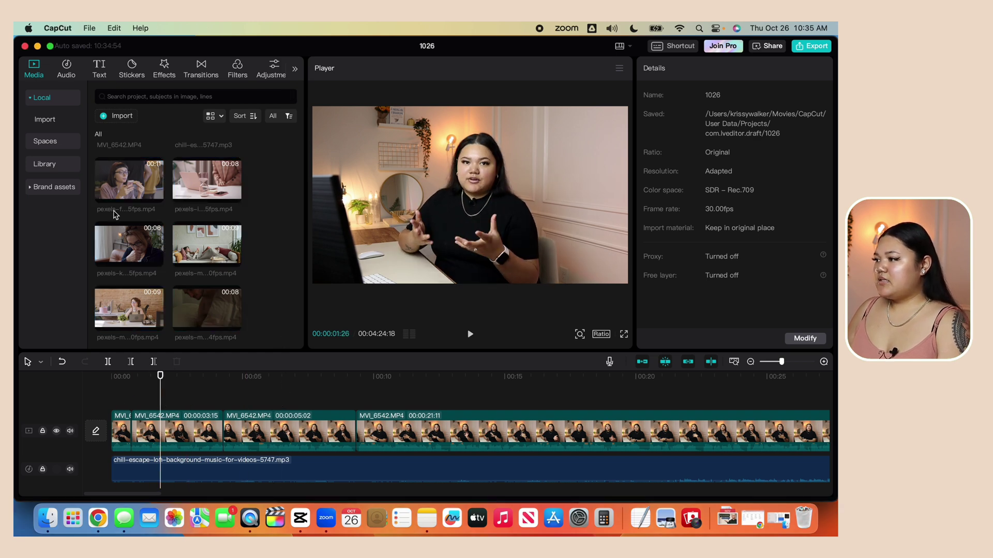
{"action": "left_click", "coordinate": [124, 184]}
{"action": "left_click_drag", "start_coordinate": [124, 184], "coordinate": [125, 395]}
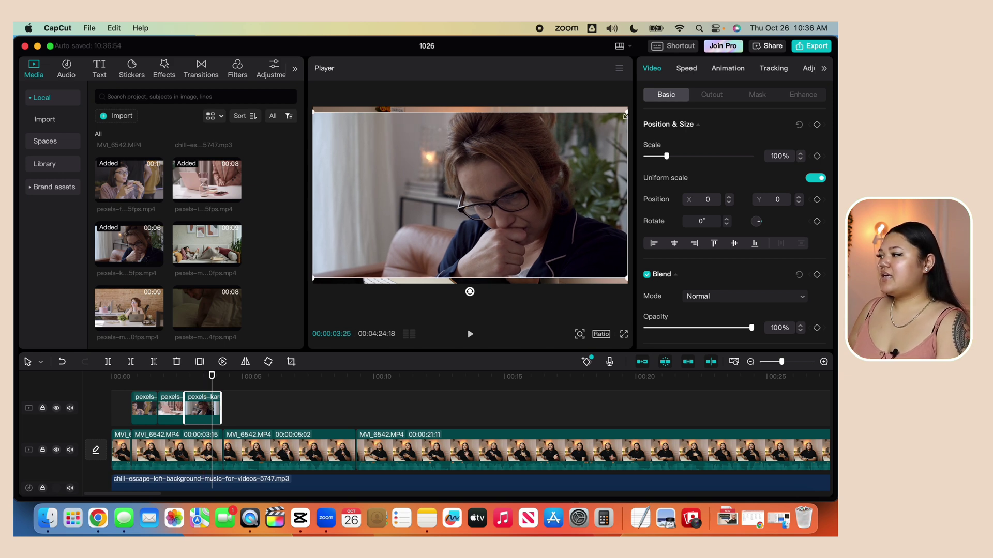
{"action": "left_click_drag", "start_coordinate": [625, 116], "coordinate": [627, 107]}
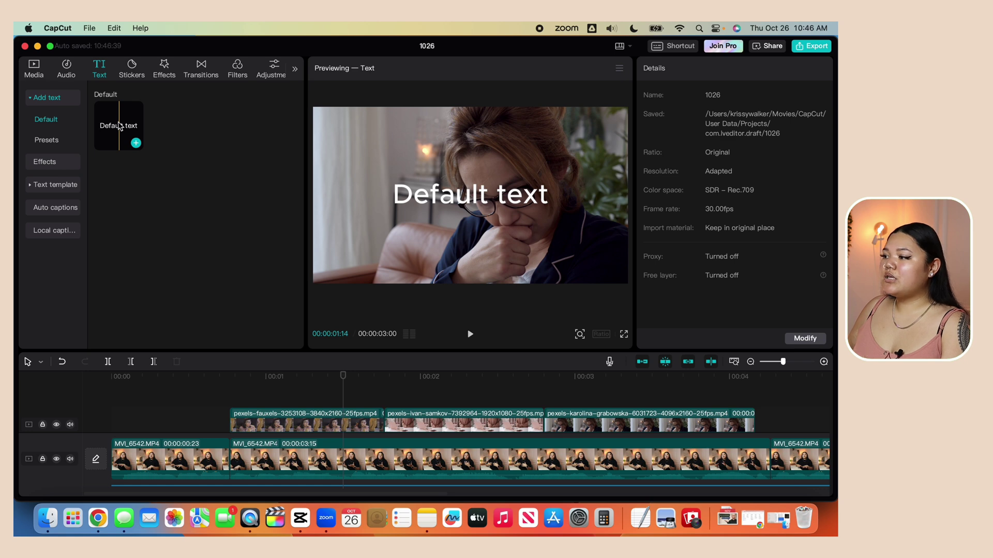
Add a shortened Default text clip on its own track, retitled and set to font size 11.
{"action": "left_click_drag", "start_coordinate": [119, 127], "coordinate": [342, 392]}
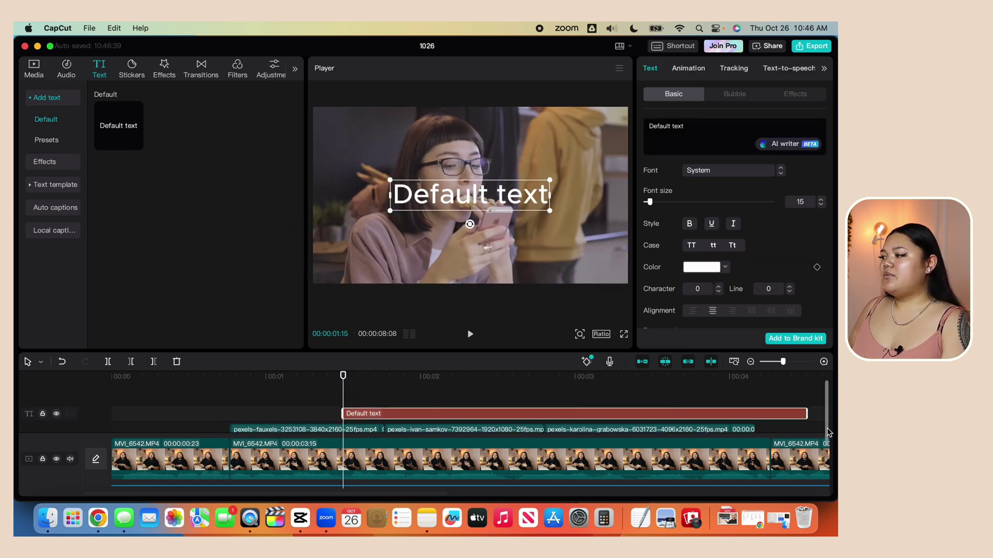
{"action": "left_click_drag", "start_coordinate": [806, 414], "coordinate": [506, 414]}
{"action": "left_click", "coordinate": [564, 414]}
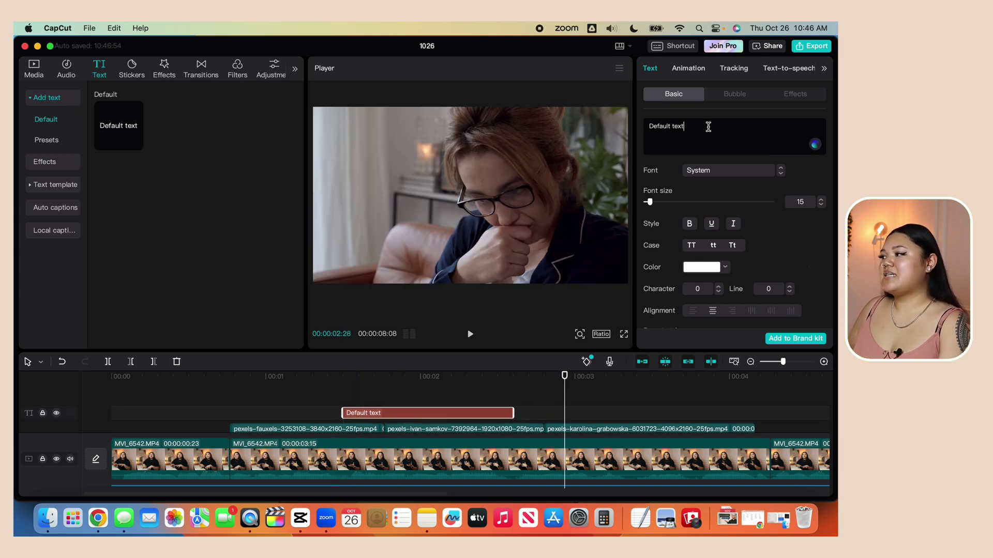
{"action": "left_click_drag", "start_coordinate": [685, 127], "coordinate": [646, 127]}
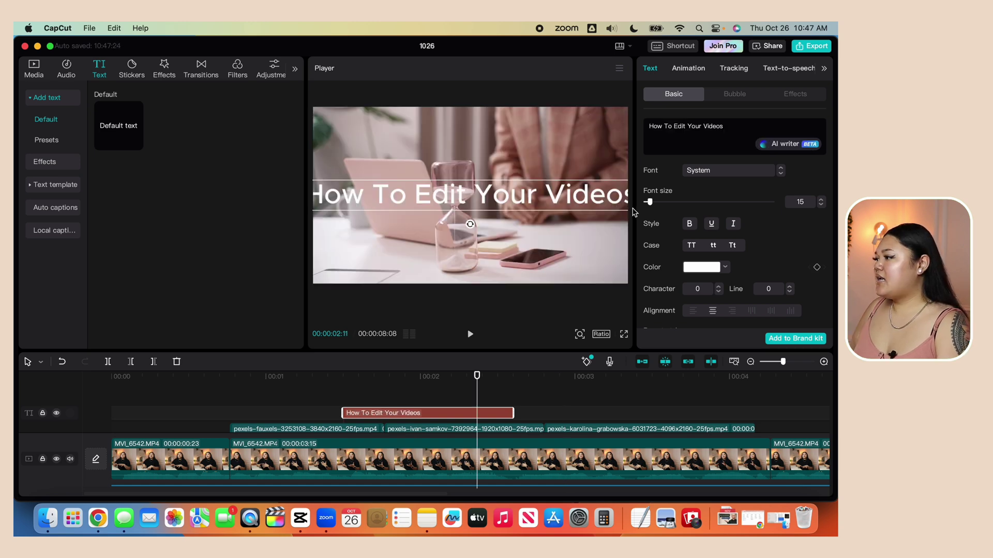
{"action": "left_click_drag", "start_coordinate": [650, 202], "coordinate": [650, 206]}
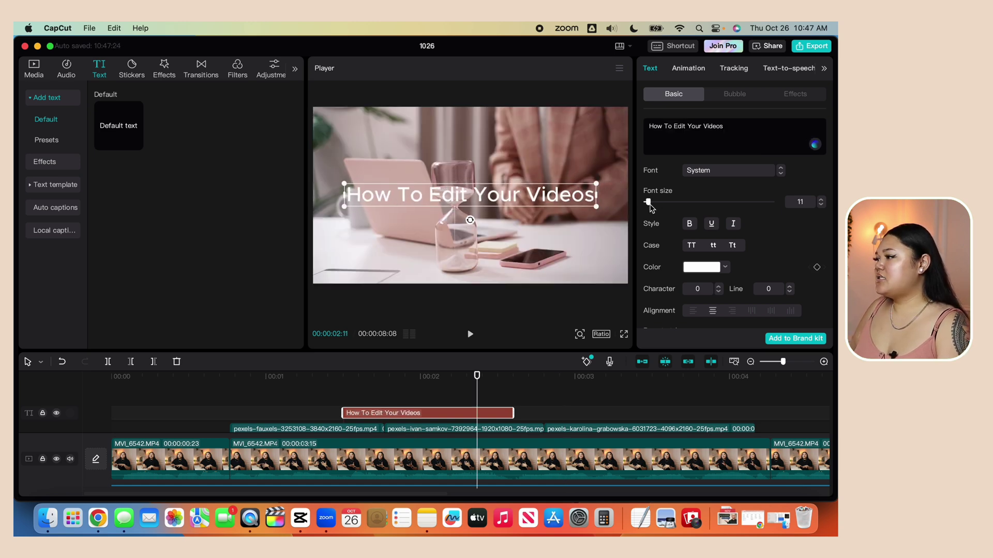
Change the title's font to Helvetica Neue.
{"action": "left_click", "coordinate": [710, 174]}
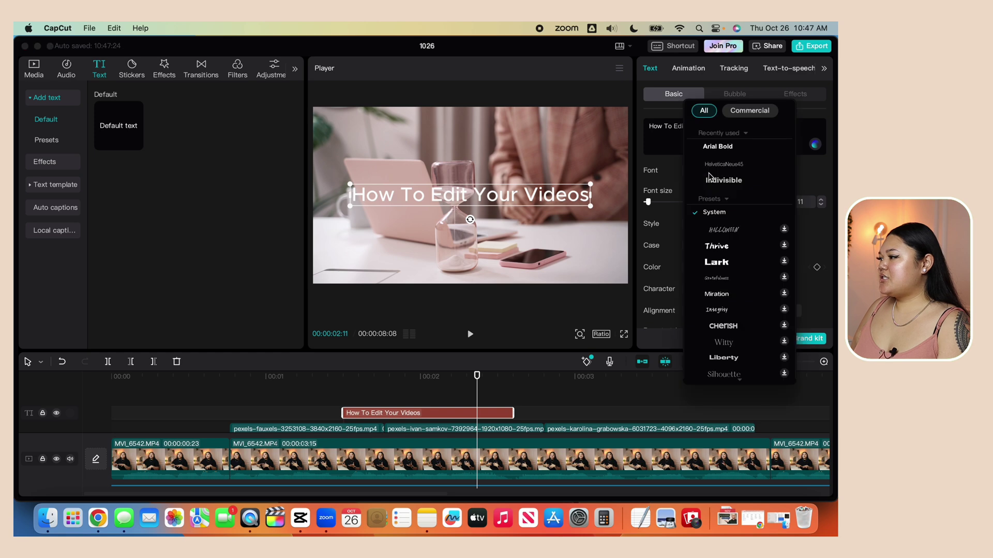
{"action": "left_click", "coordinate": [731, 262]}
{"action": "left_click", "coordinate": [726, 267]}
{"action": "left_click", "coordinate": [726, 270]}
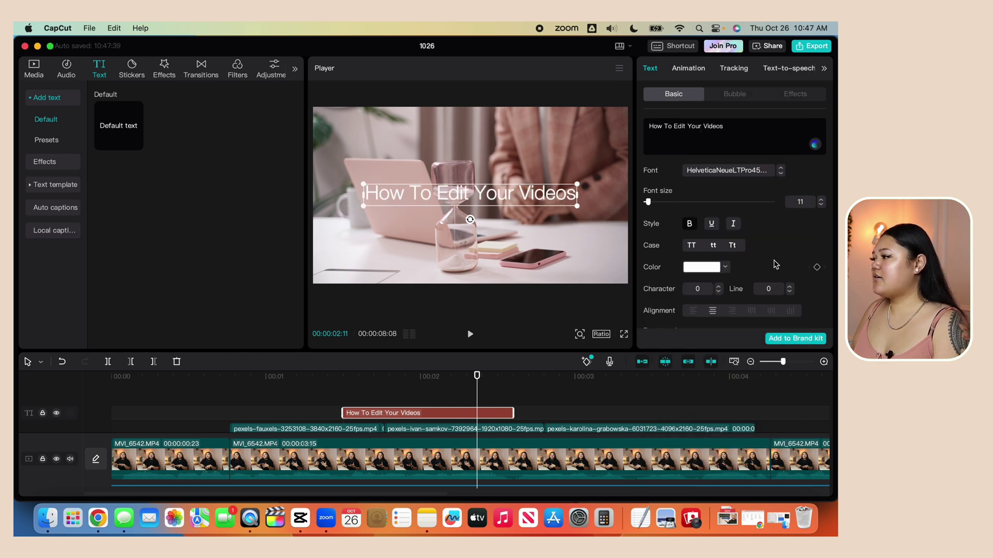
{"action": "scroll", "coordinate": [773, 263], "scroll_direction": "down", "scroll_amount": 5}
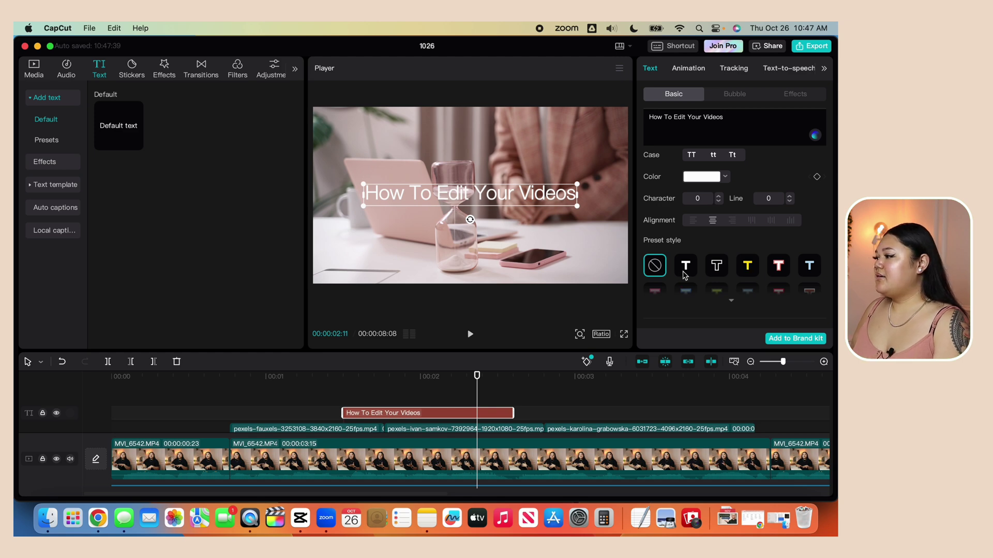
{"action": "scroll", "coordinate": [684, 275], "scroll_direction": "down", "scroll_amount": 2}
Apply the plain white preset style to the title and preview it on the timeline.
{"action": "left_click", "coordinate": [716, 208]}
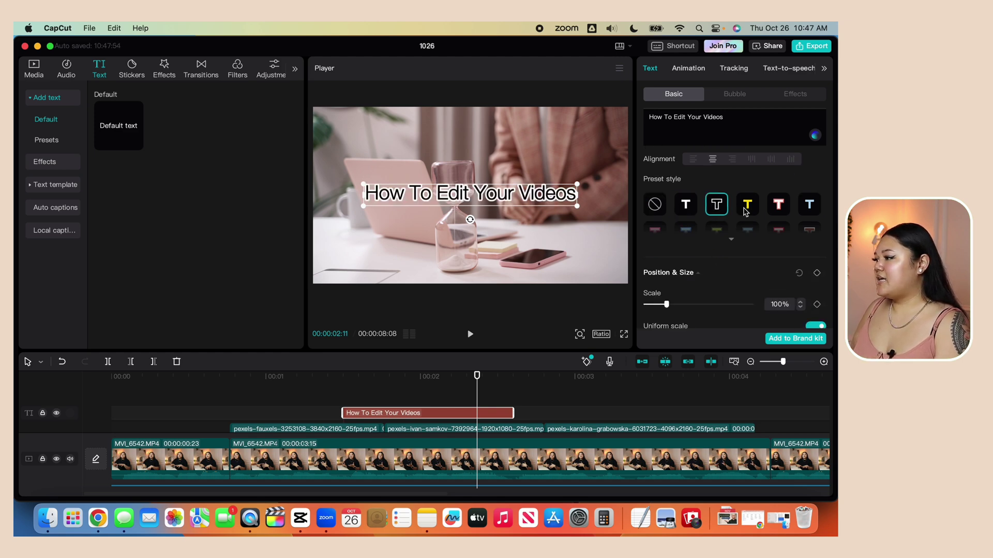
{"action": "scroll", "coordinate": [745, 212], "scroll_direction": "down", "scroll_amount": 1}
{"action": "left_click", "coordinate": [688, 195]}
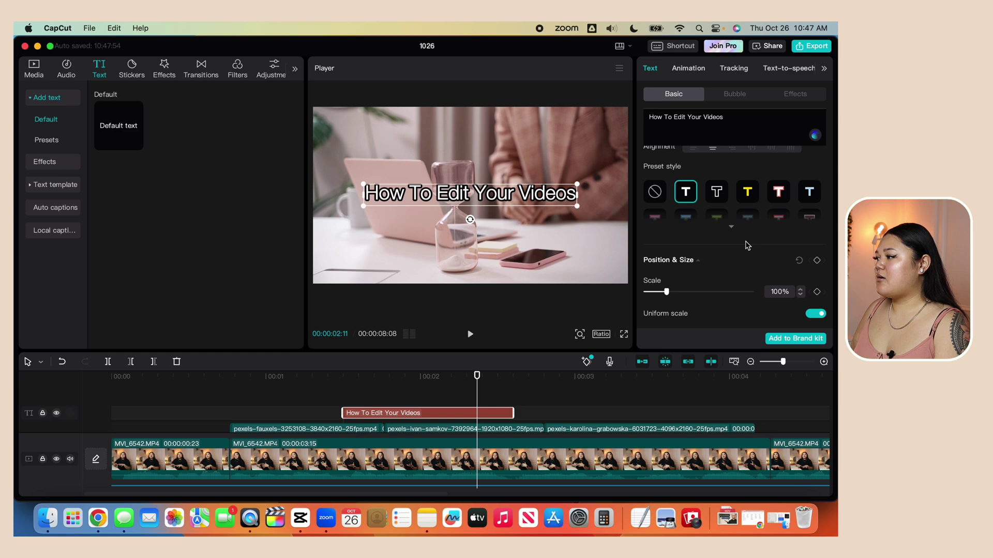
{"action": "scroll", "coordinate": [748, 245], "scroll_direction": "down", "scroll_amount": 4}
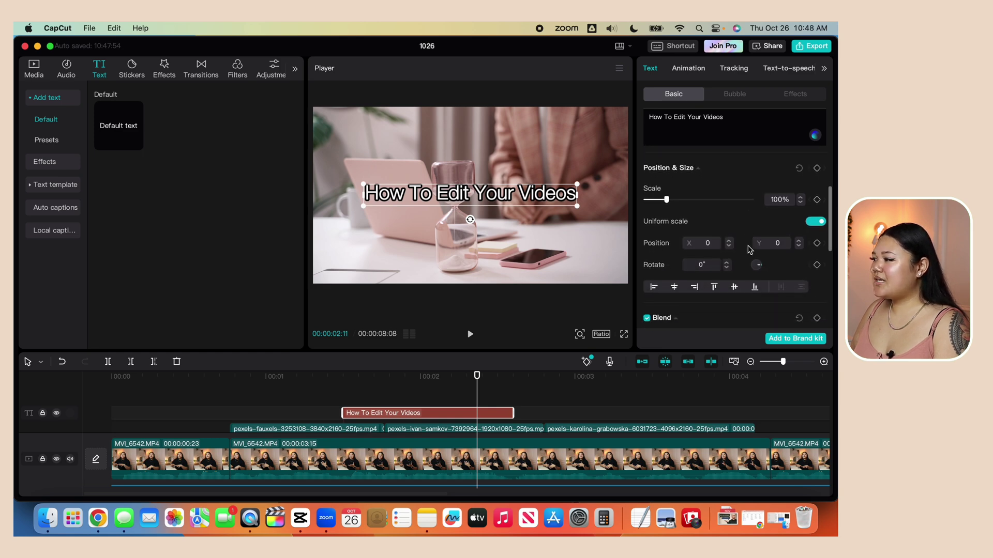
{"action": "left_click", "coordinate": [120, 126]}
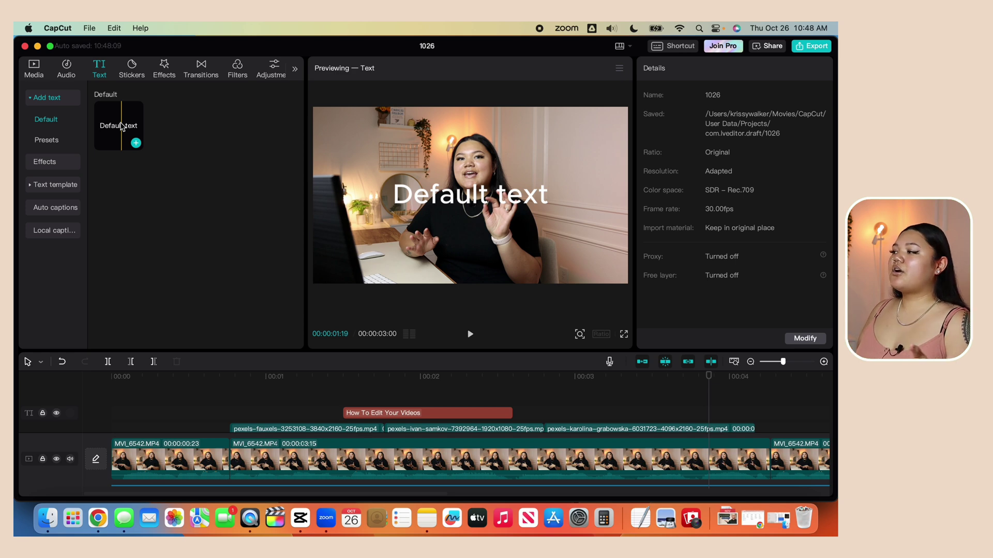
{"action": "left_click", "coordinate": [428, 414]}
{"action": "left_click", "coordinate": [263, 313]}
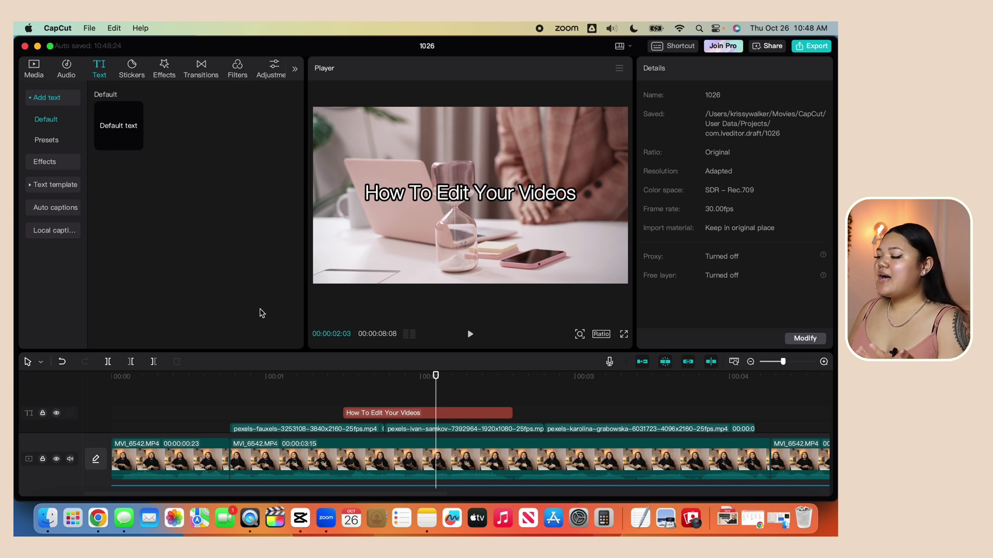
Create auto captions from the speech with English as the caption language.
{"action": "left_click", "coordinate": [59, 210]}
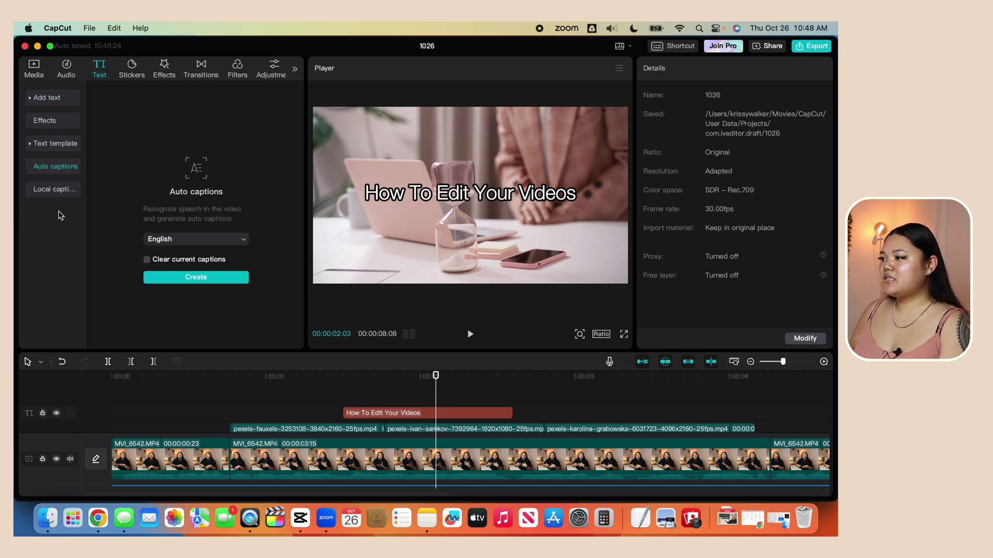
{"action": "left_click", "coordinate": [185, 243]}
{"action": "left_click", "coordinate": [187, 244]}
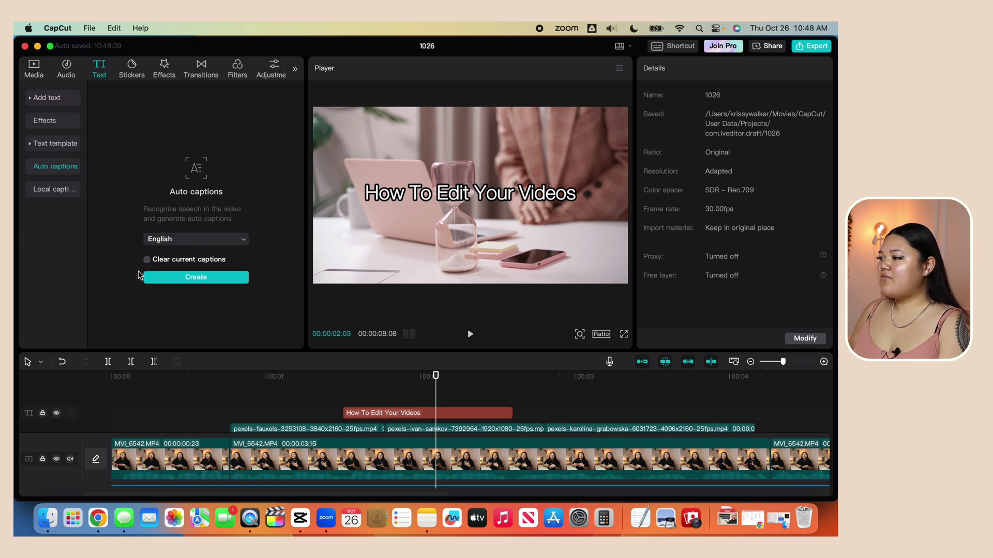
{"action": "left_click", "coordinate": [191, 279]}
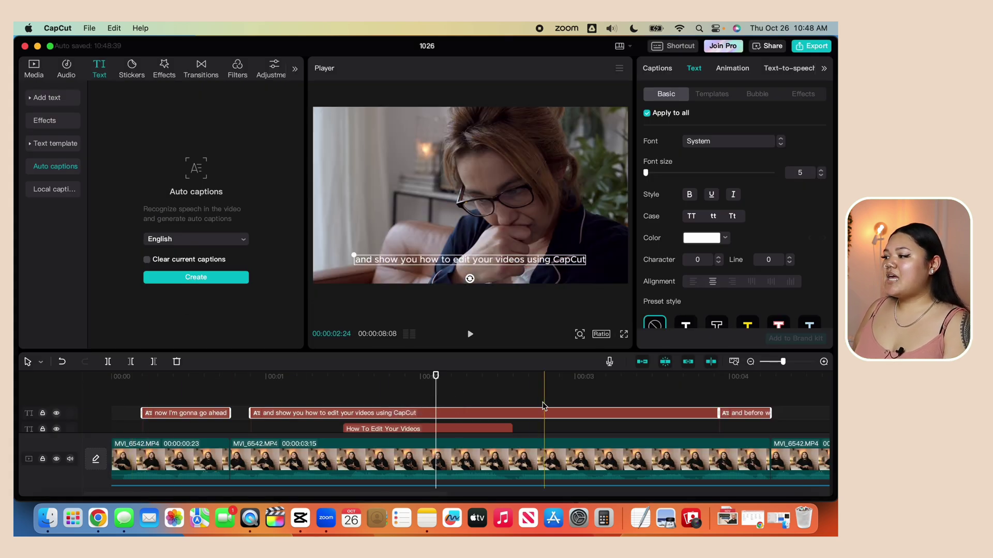
{"action": "scroll", "coordinate": [538, 403], "scroll_direction": "right", "scroll_amount": 5}
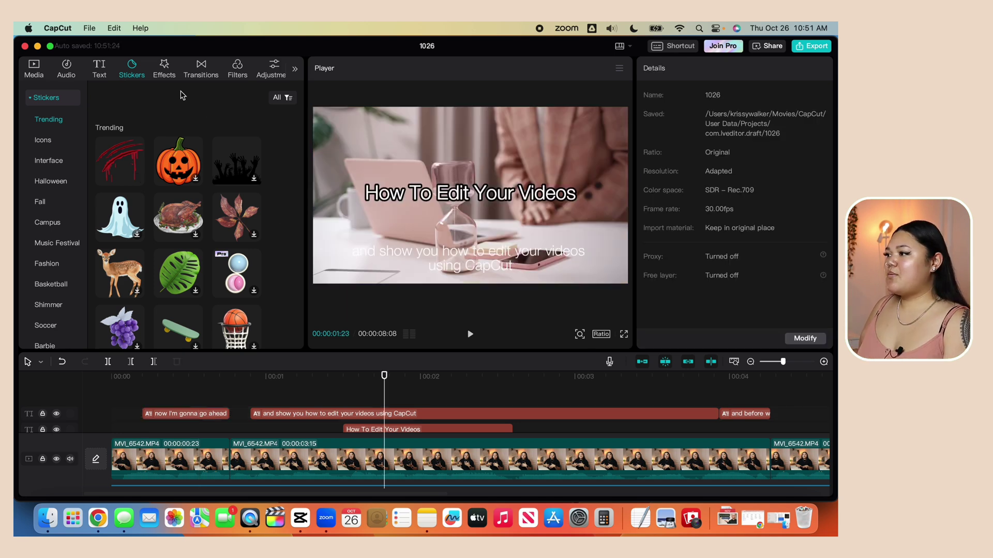
Preview Zoom Shake, then drop the Split transition between the last two MVI_6542.MP4 clips.
{"action": "left_click", "coordinate": [164, 69]}
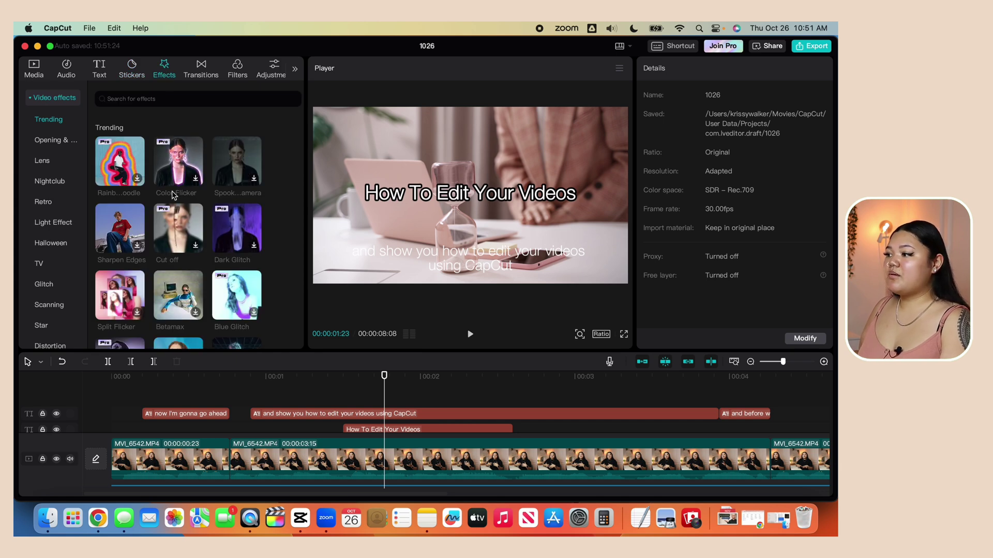
{"action": "left_click", "coordinate": [197, 70]}
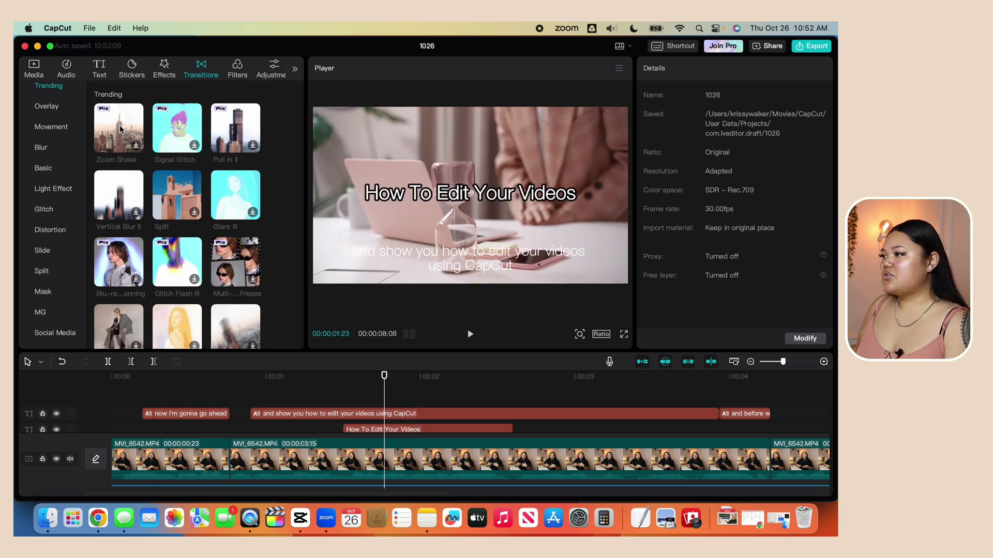
{"action": "left_click", "coordinate": [135, 148]}
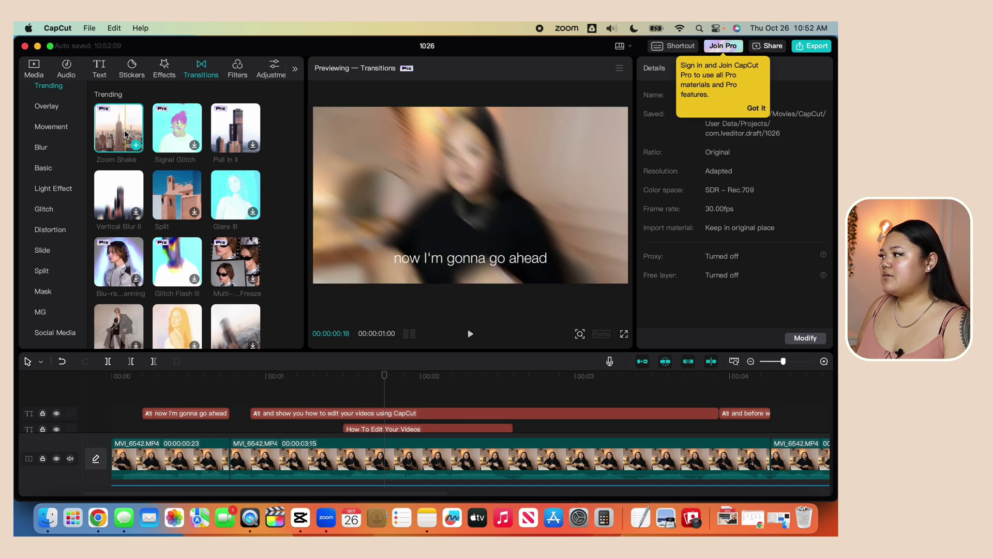
{"action": "left_click_drag", "start_coordinate": [172, 223], "coordinate": [407, 478]}
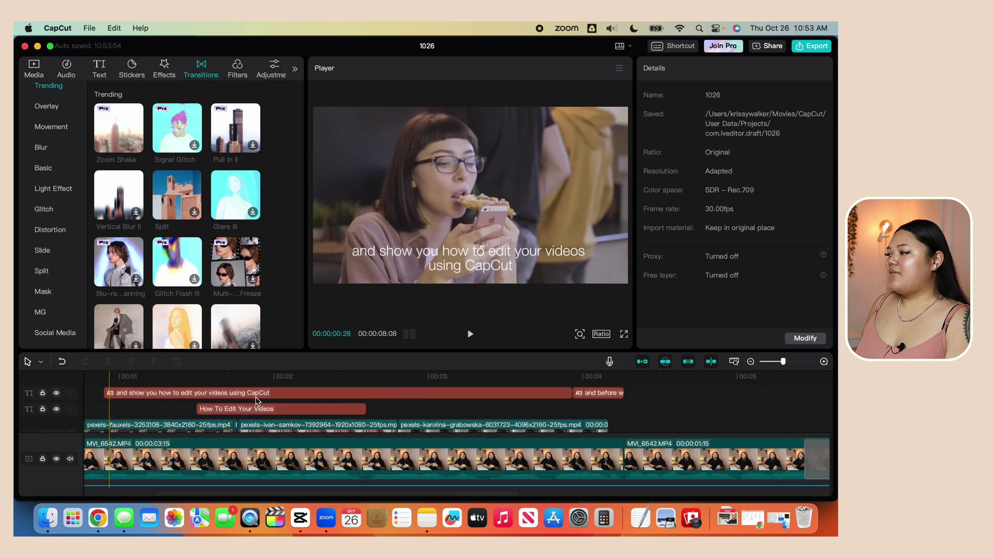
Rewind to the start, then replace the export title 1026 with 'How To Edit Your Videos'.
{"action": "scroll", "coordinate": [256, 401], "scroll_direction": "left", "scroll_amount": 5}
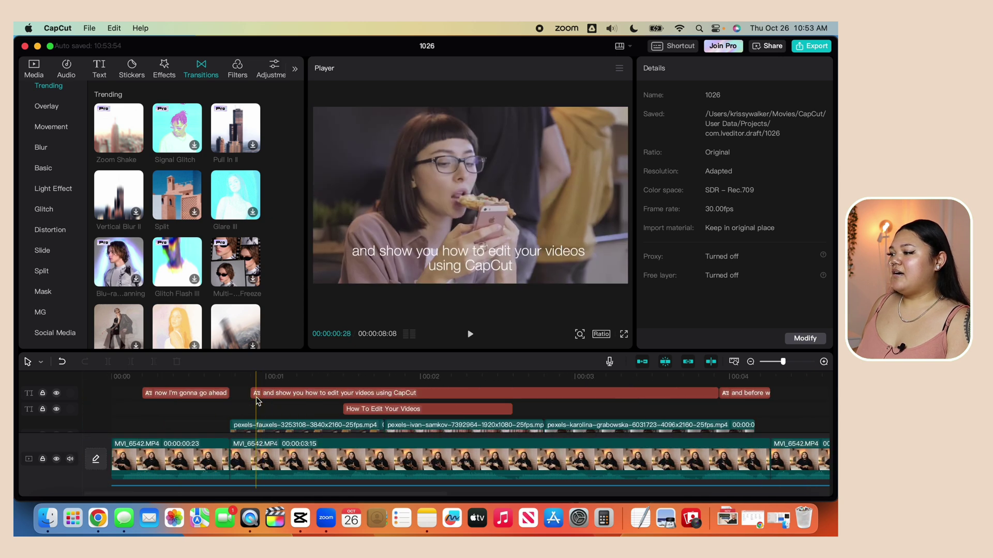
{"action": "left_click", "coordinate": [116, 395]}
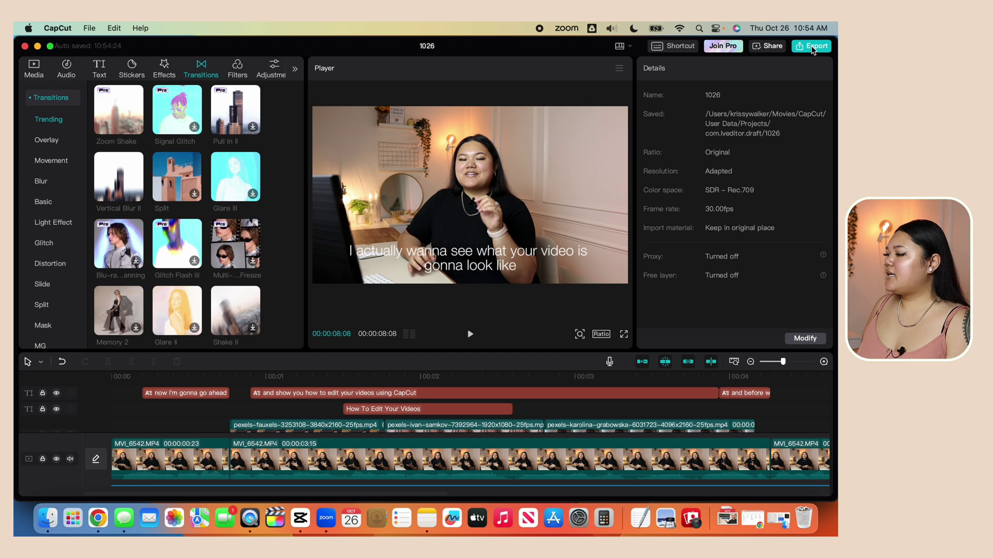
{"action": "left_click", "coordinate": [812, 47]}
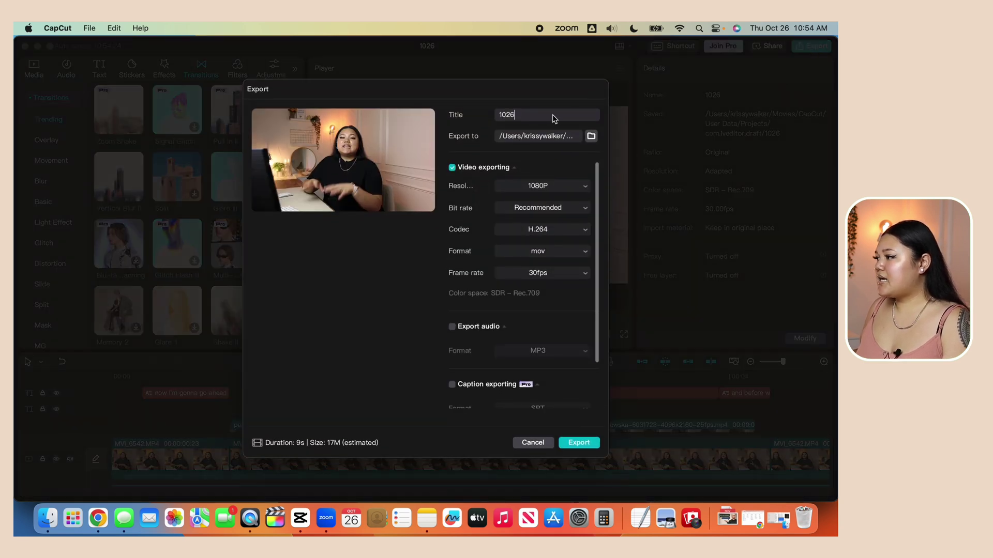
{"action": "left_click_drag", "start_coordinate": [554, 116], "coordinate": [434, 114]}
{"action": "type", "text": "How To "}
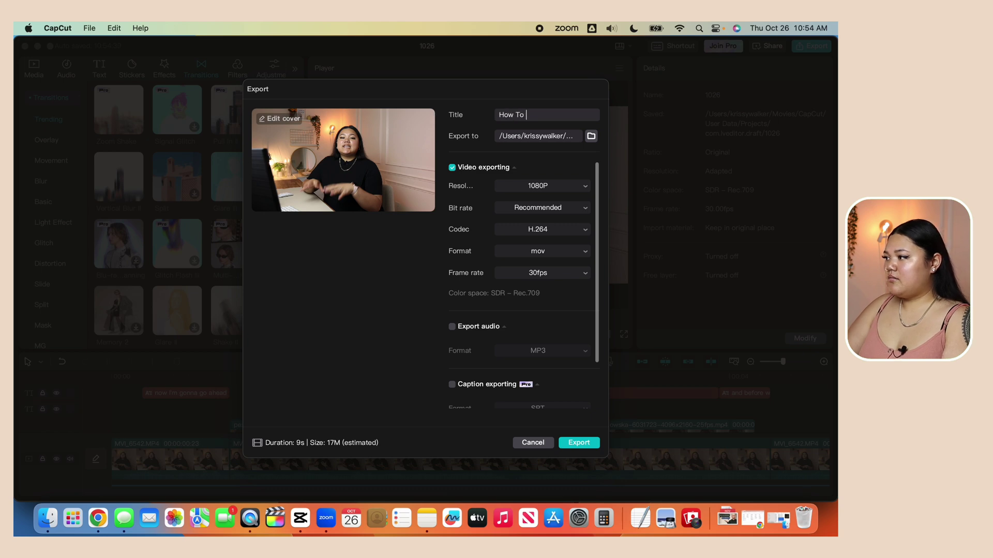
{"action": "type", "text": "Edit Your Videos"}
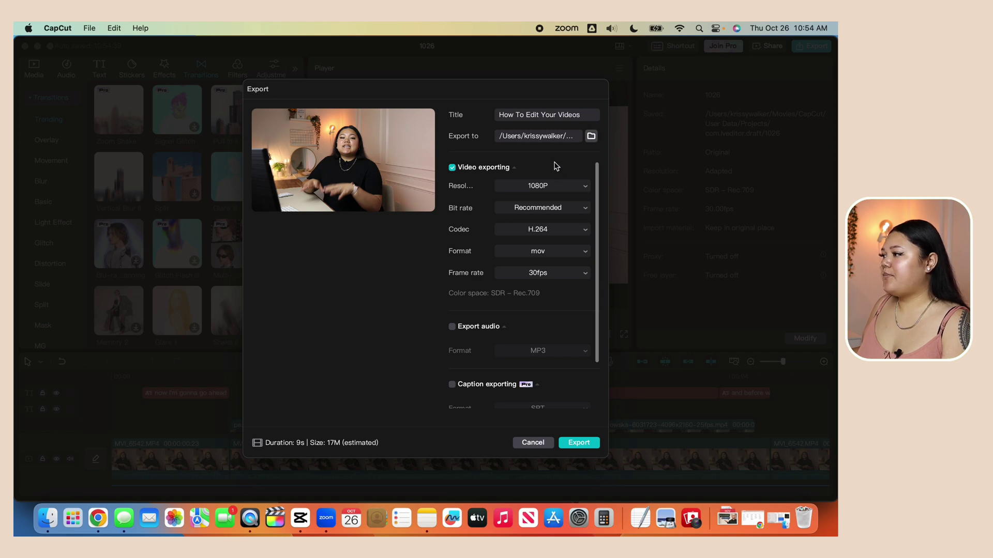
Choose Desktop as the folder the video will export to.
{"action": "left_click", "coordinate": [591, 135]}
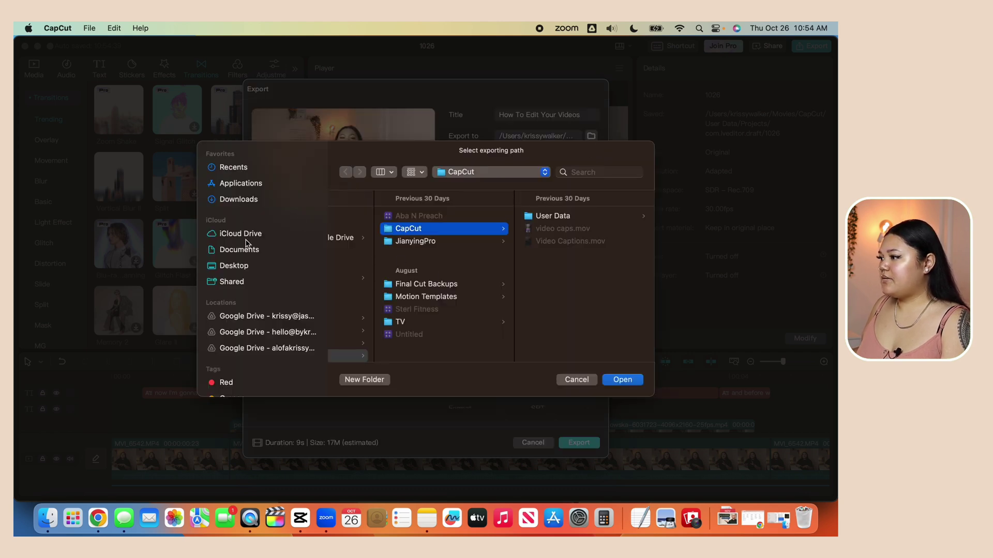
{"action": "left_click", "coordinate": [243, 267]}
{"action": "left_click", "coordinate": [624, 379]}
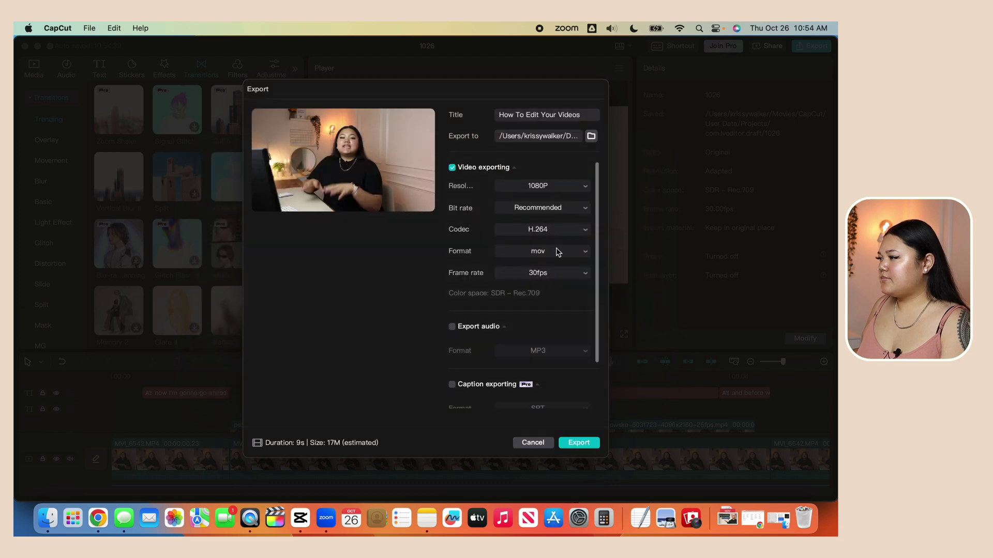
Set the export resolution to 4K, keeping the Recommended bit rate and H.264 codec.
{"action": "left_click", "coordinate": [554, 194]}
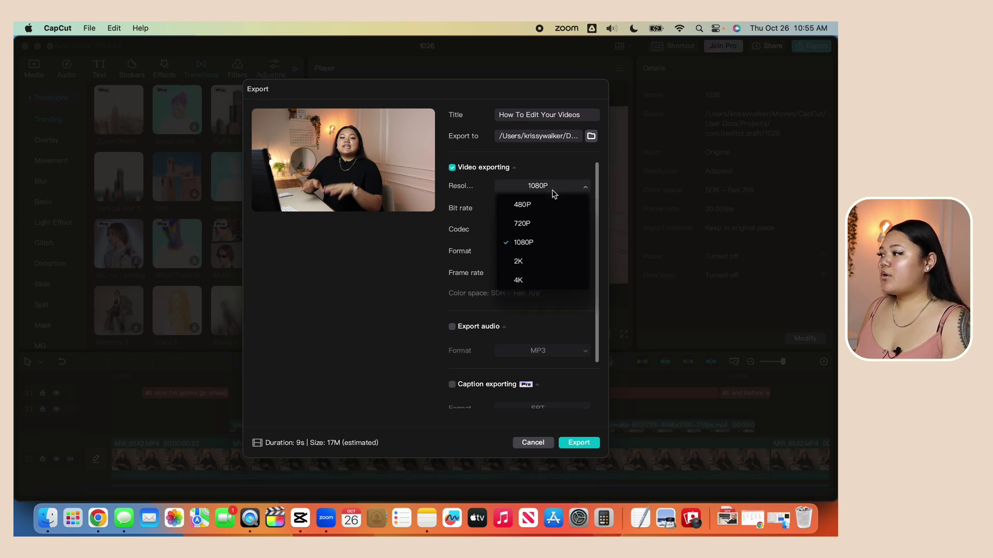
{"action": "left_click", "coordinate": [530, 281]}
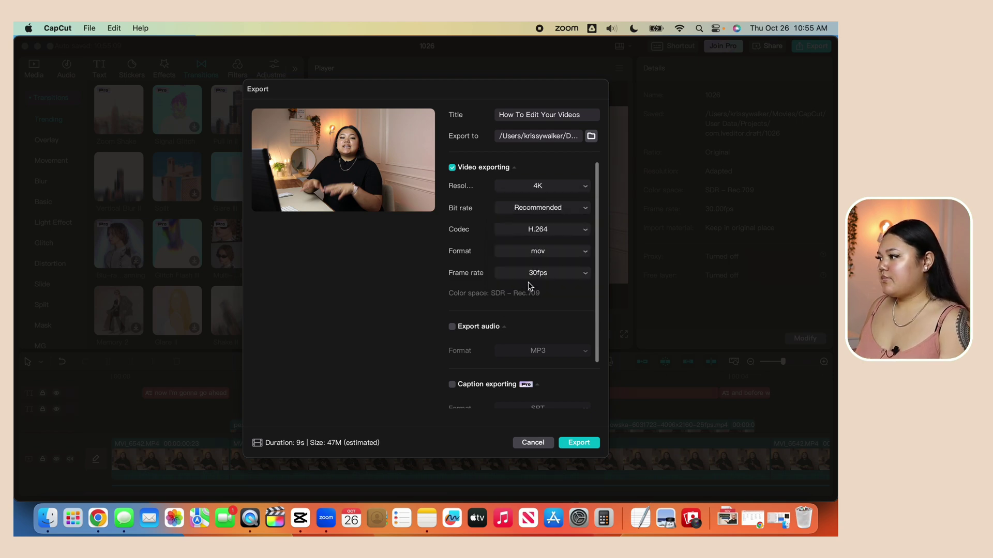
{"action": "left_click", "coordinate": [539, 212]}
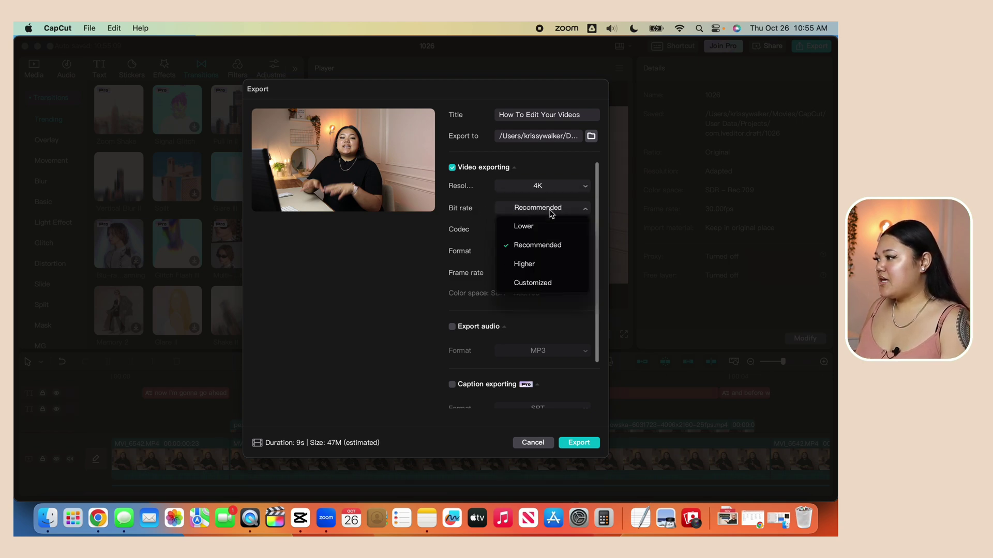
{"action": "left_click", "coordinate": [552, 213]}
{"action": "left_click", "coordinate": [538, 236]}
{"action": "left_click", "coordinate": [549, 233]}
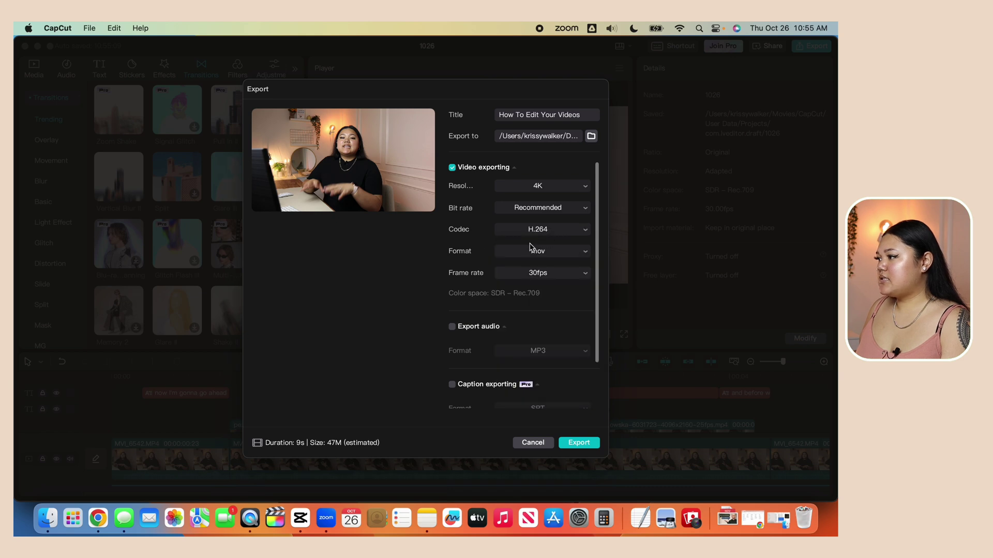
{"action": "left_click", "coordinate": [548, 233]}
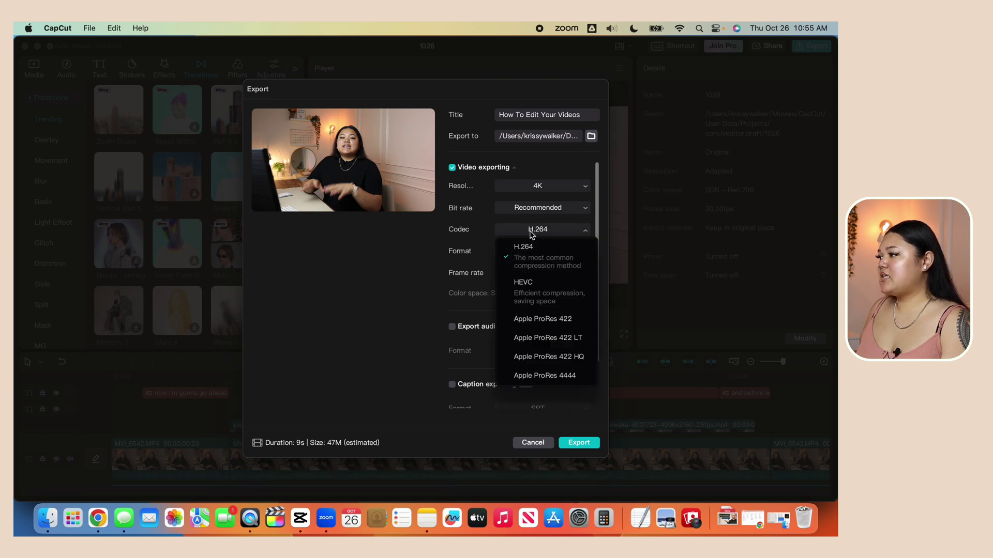
{"action": "left_click", "coordinate": [532, 232]}
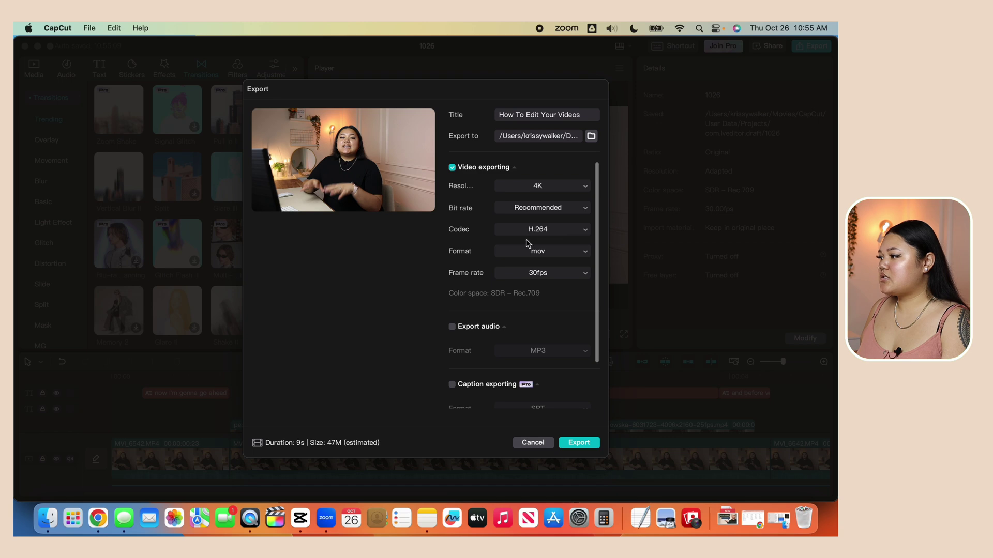
Keep mov as the file format and set the frame rate to 60fps.
{"action": "left_click", "coordinate": [553, 253]}
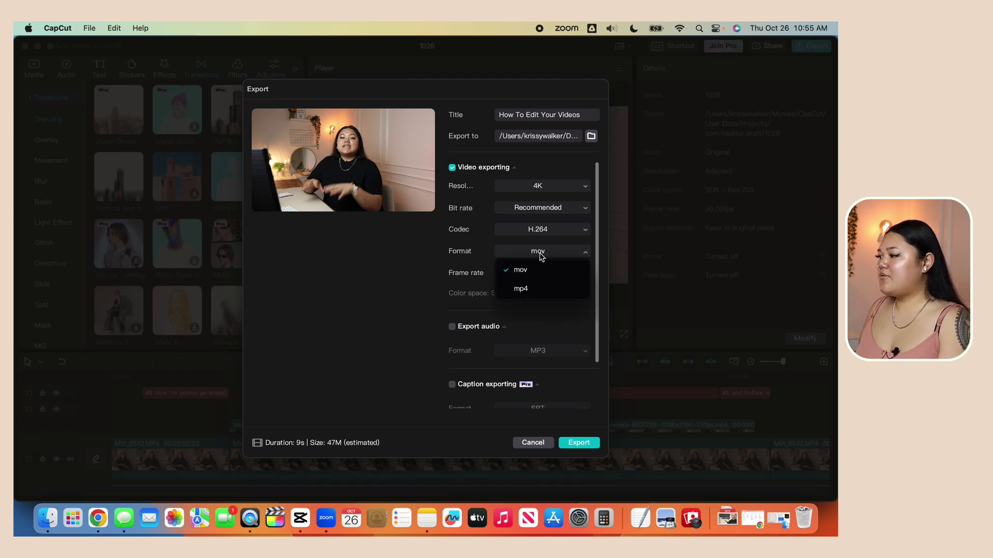
{"action": "left_click", "coordinate": [542, 255]}
{"action": "left_click", "coordinate": [538, 279]}
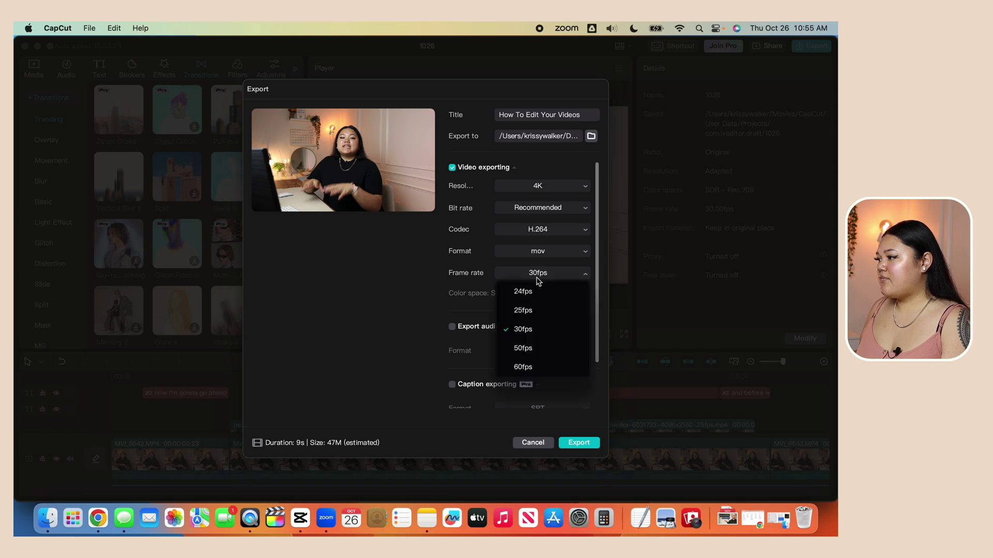
{"action": "left_click", "coordinate": [547, 371]}
{"action": "scroll", "coordinate": [506, 339], "scroll_direction": "down", "scroll_amount": 3}
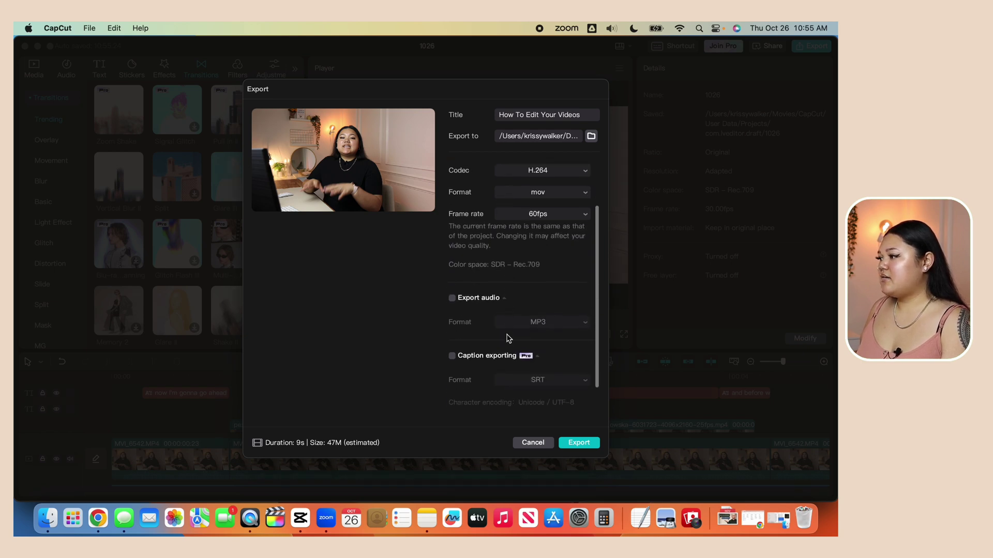
{"action": "scroll", "coordinate": [565, 290], "scroll_direction": "down", "scroll_amount": 1}
{"action": "scroll", "coordinate": [565, 292], "scroll_direction": "up", "scroll_amount": 4}
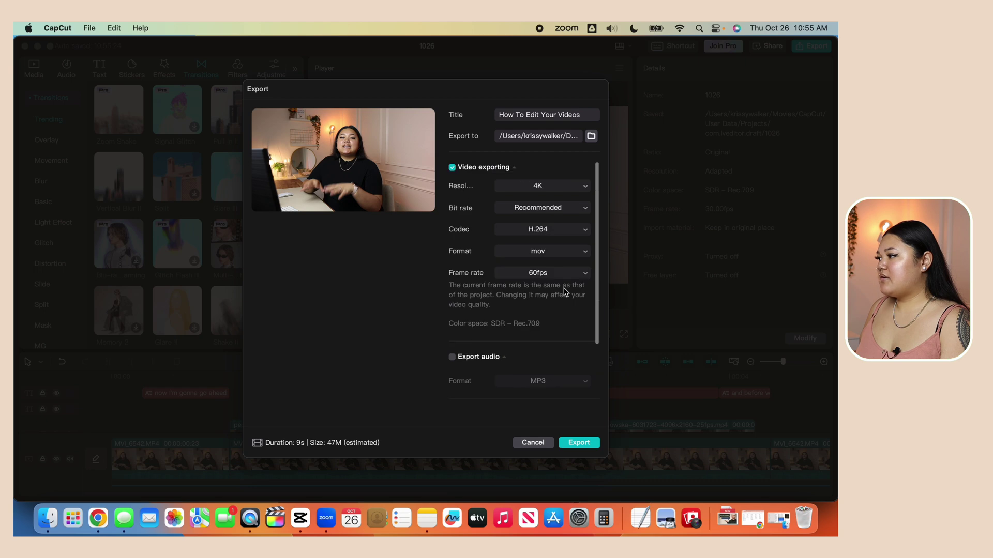
Start exporting 'How To Edit Your Videos' at 4K, 60fps, H.264 mov.
{"action": "left_click", "coordinate": [584, 444]}
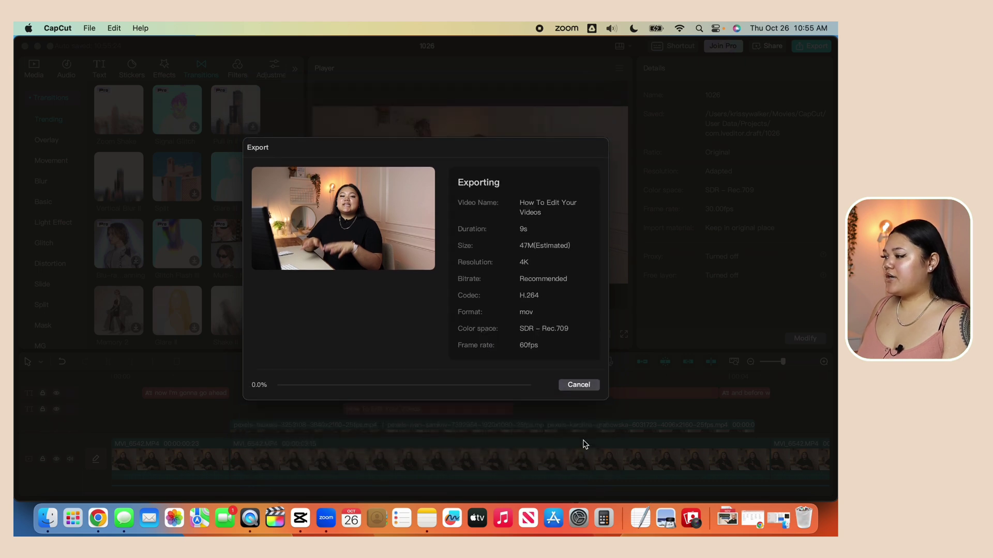